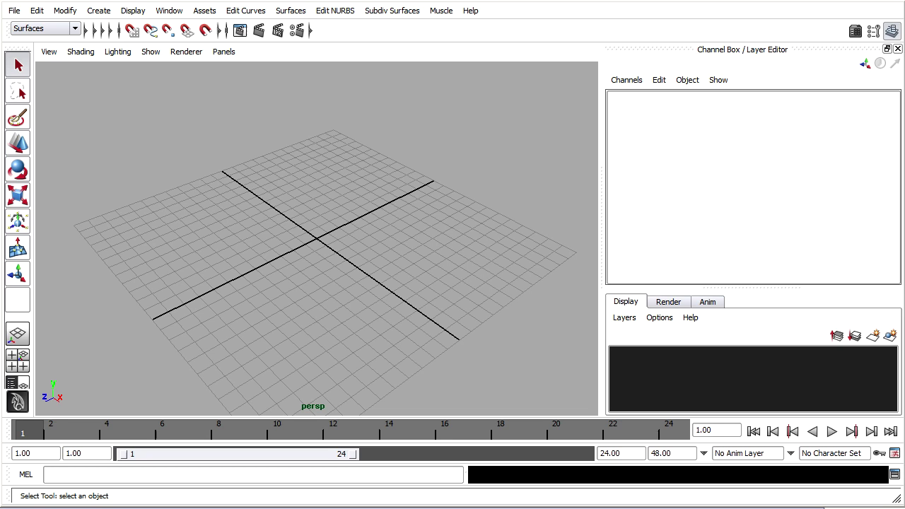
Create a new project named fluid_rocket_project, filling every folder location with the defaults.
click(15, 12)
mouse_move(87, 283)
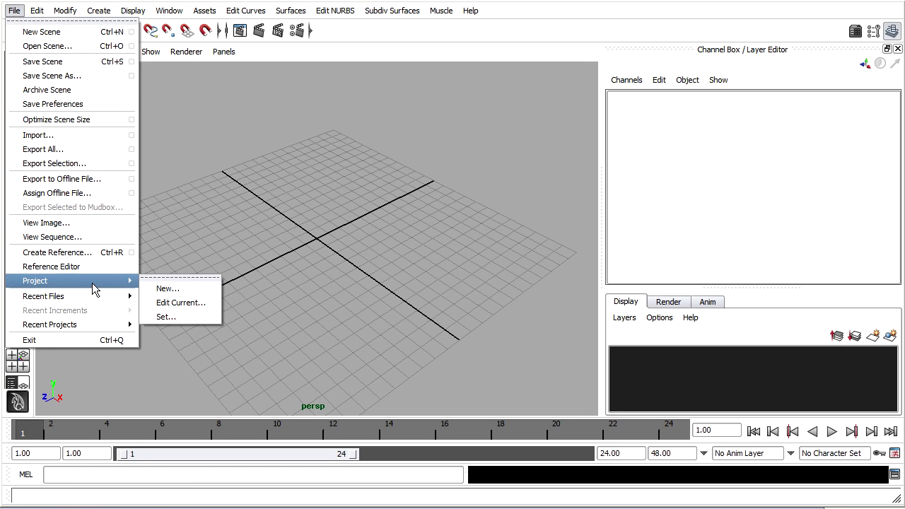
click(184, 290)
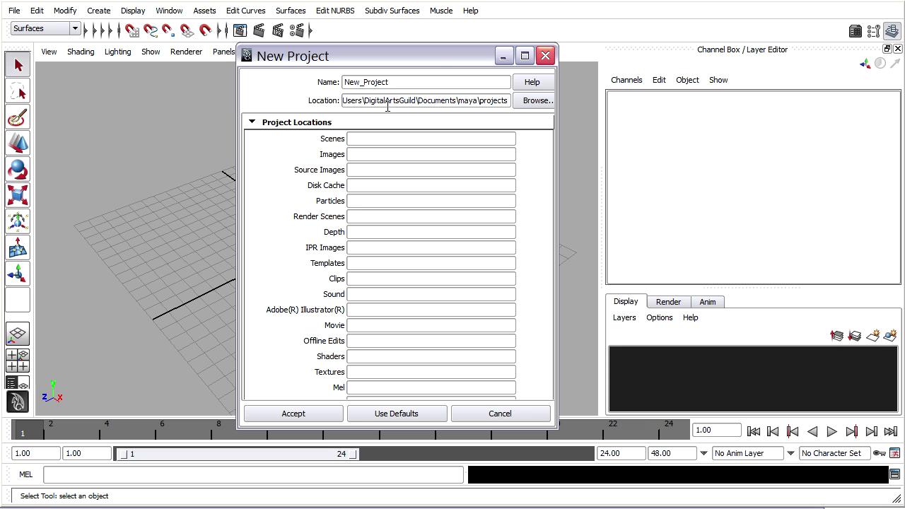
double_click(390, 81)
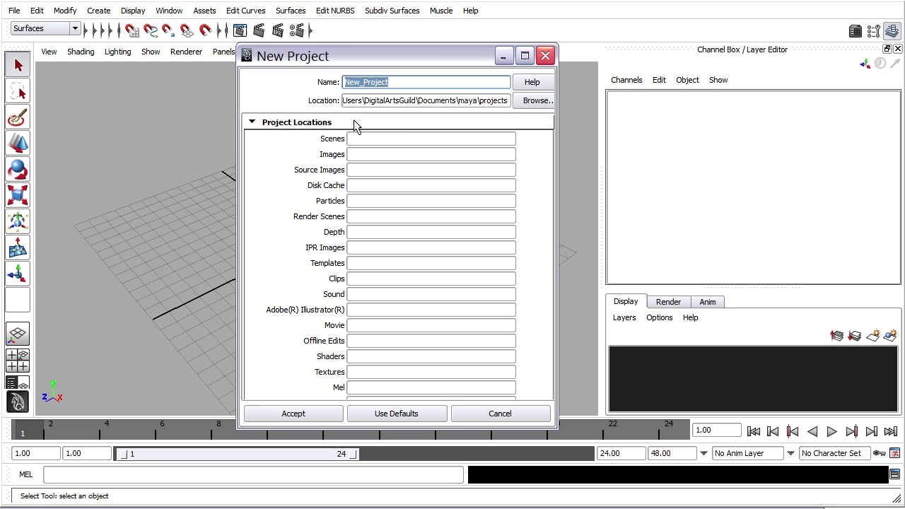
text(fluid)
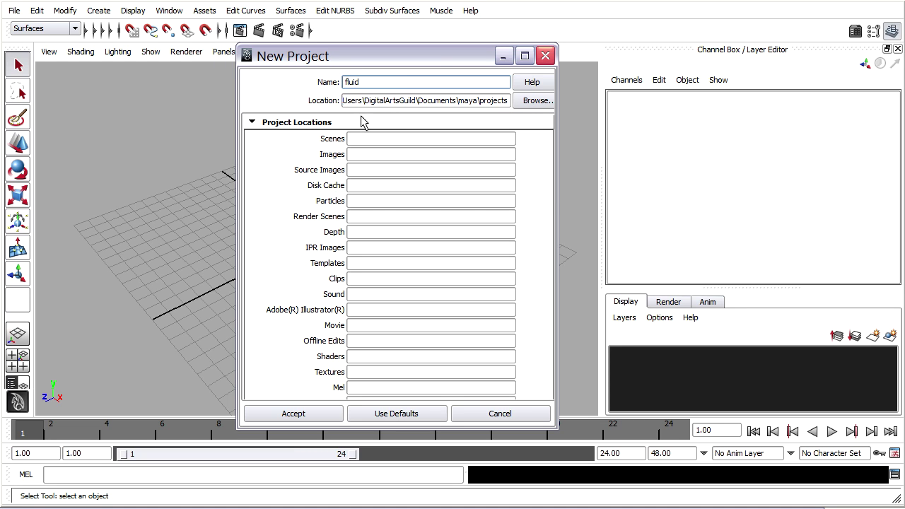
text(_rocket_project)
click(376, 414)
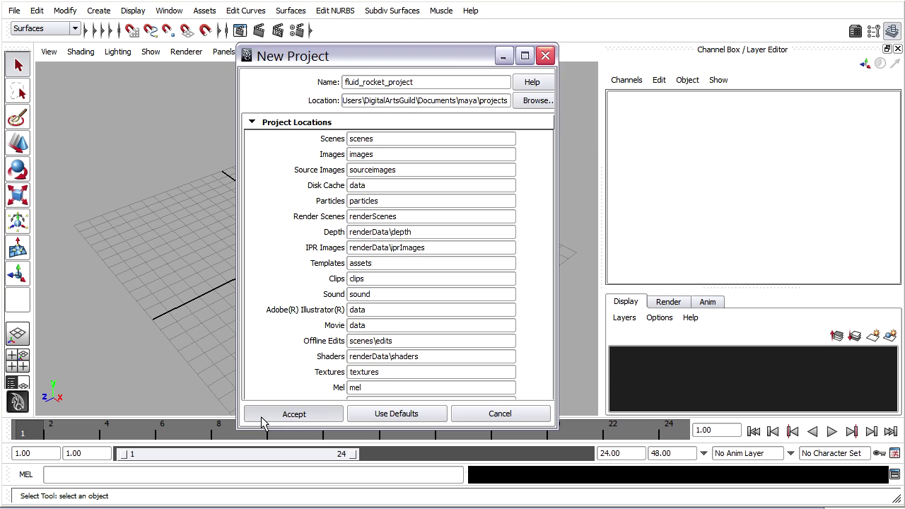
click(290, 415)
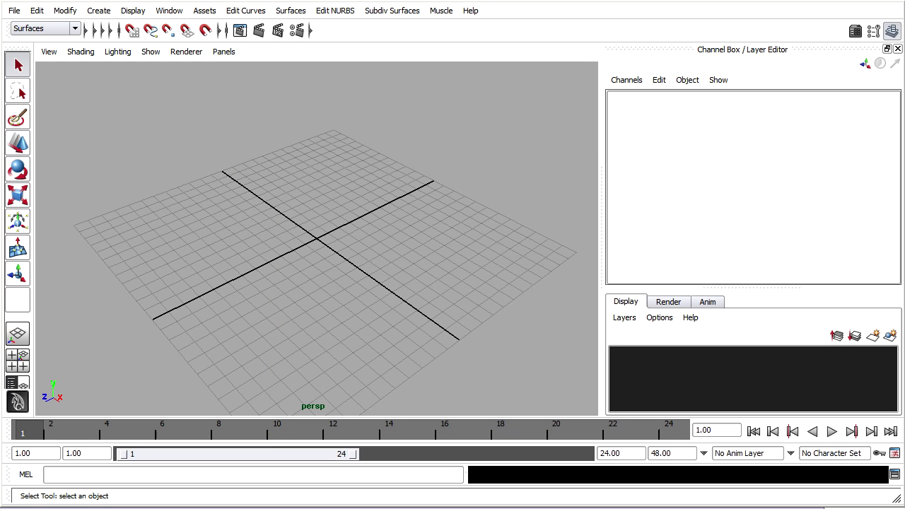
Arrange the Explorer windows to show the fluid_rocket_project folder and the fluids_rocket_start.zip archive.
drag(902, 45, 478, 32)
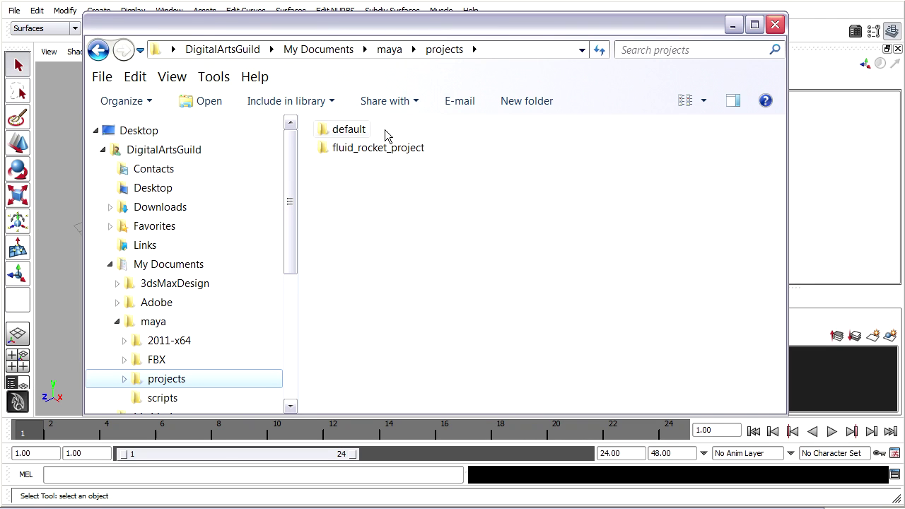
double_click(326, 152)
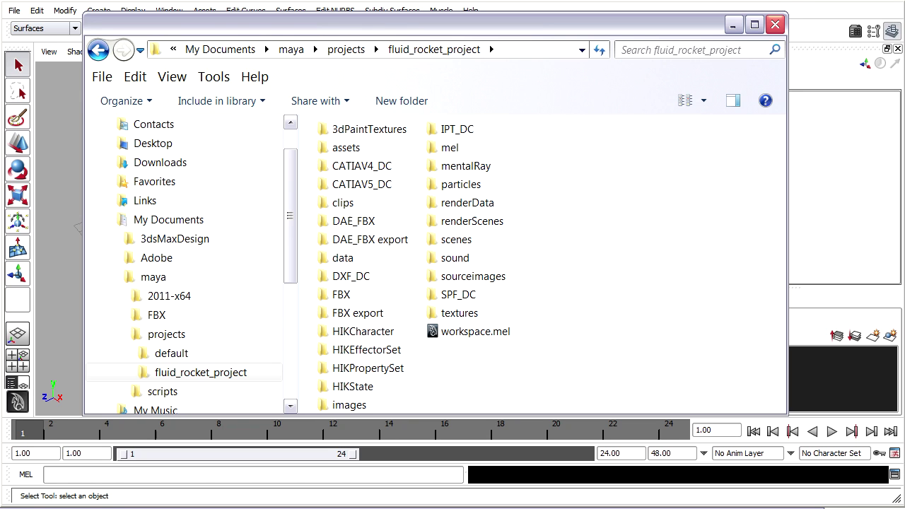
drag(904, 159, 449, 16)
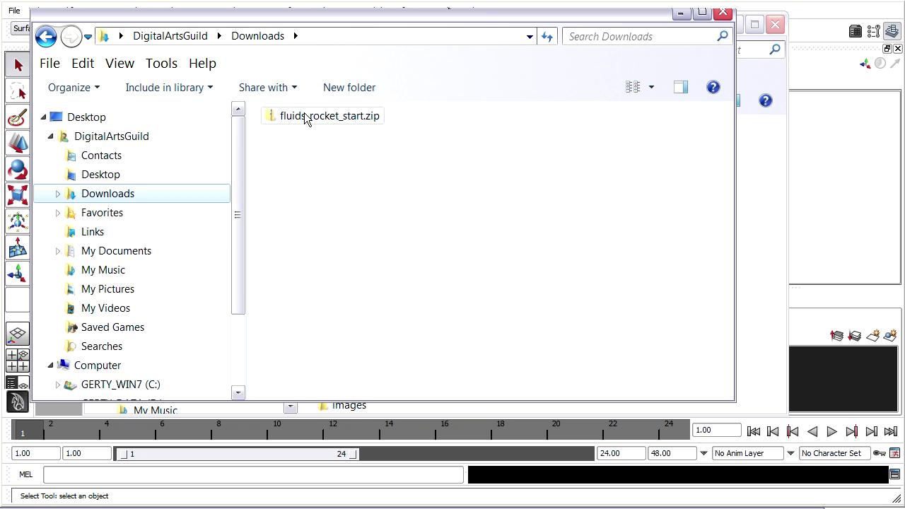
click(57, 194)
click(99, 214)
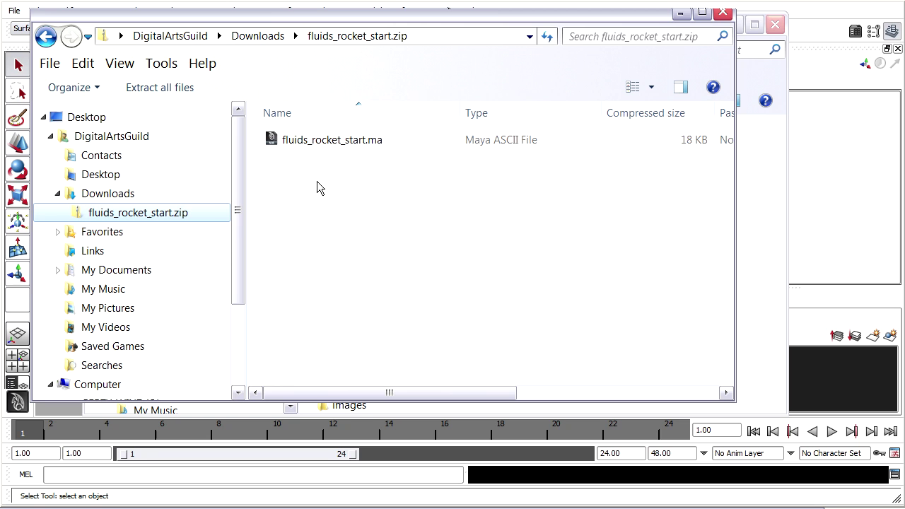
Copy fluids_rocket_start.ma from the zip into the project's scenes folder.
click(784, 71)
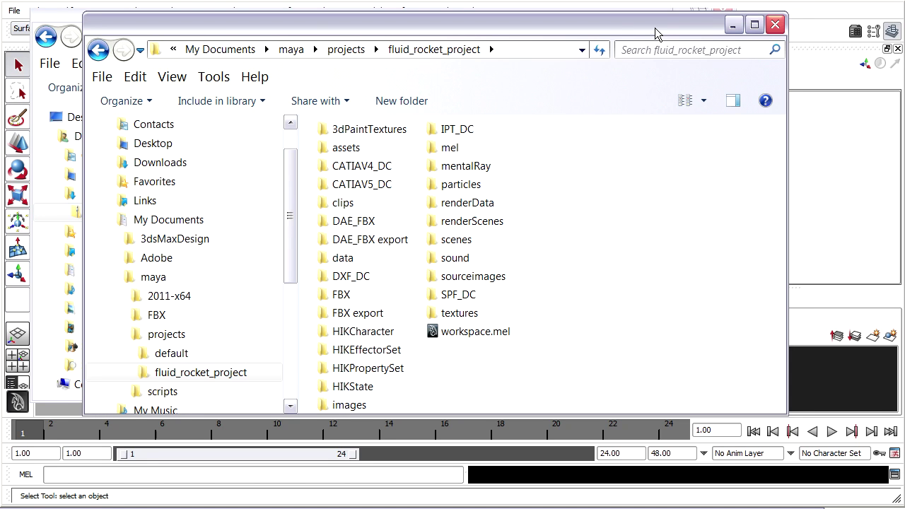
drag(657, 35, 753, 96)
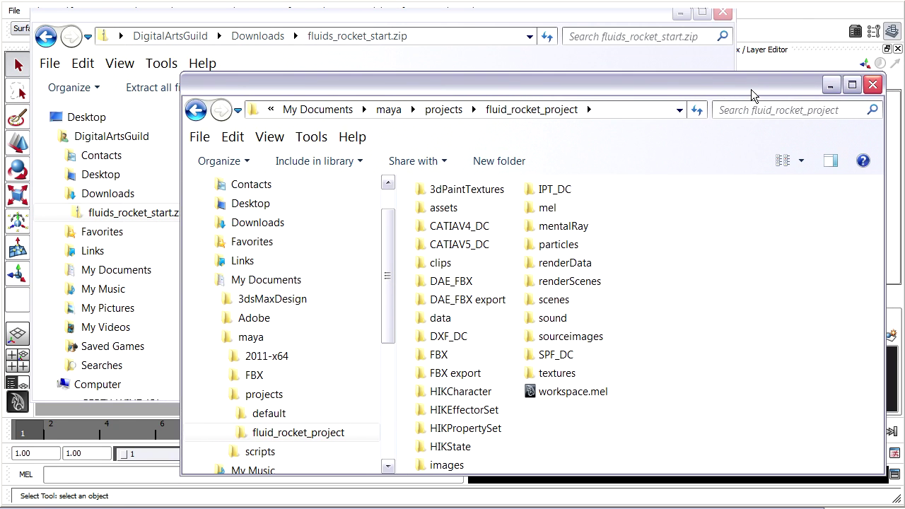
double_click(545, 299)
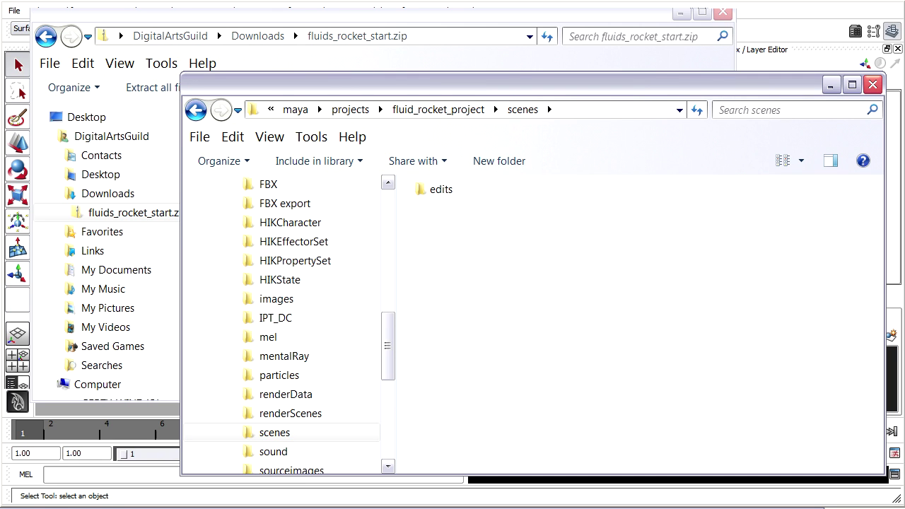
click(495, 16)
drag(287, 148, 801, 345)
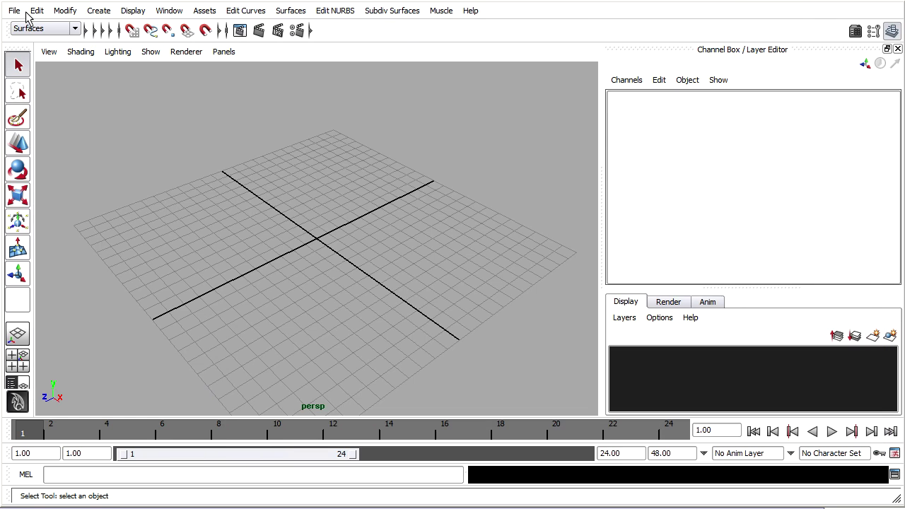
Open fluids_rocket_start.ma from the project scenes, choosing Don't Save for the untitled scene.
click(14, 11)
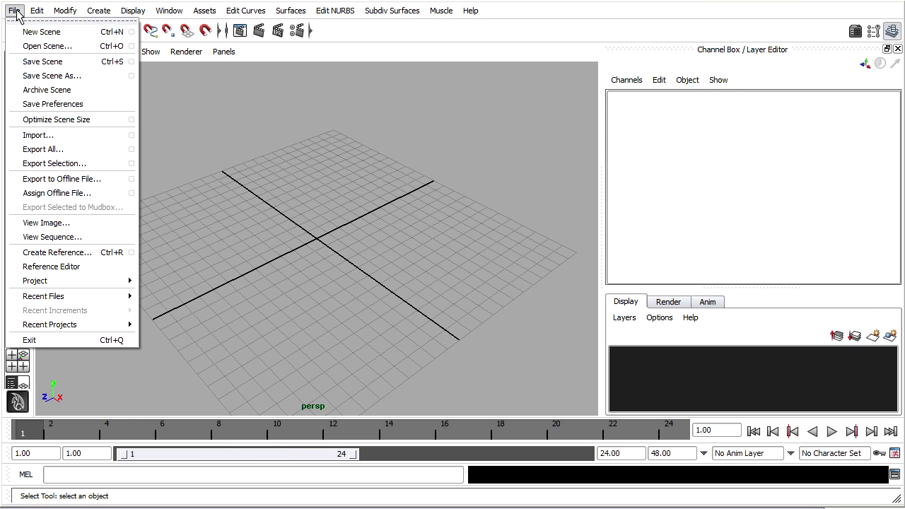
click(28, 48)
click(246, 74)
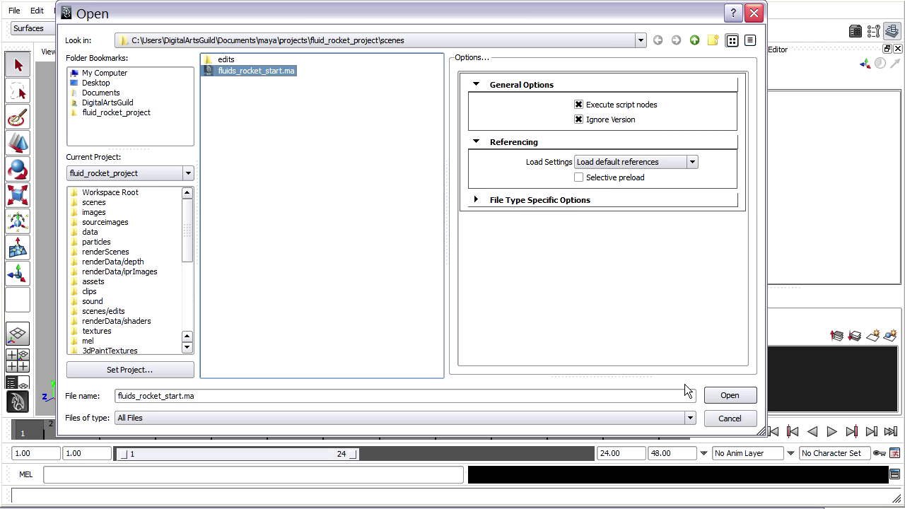
click(723, 397)
click(457, 286)
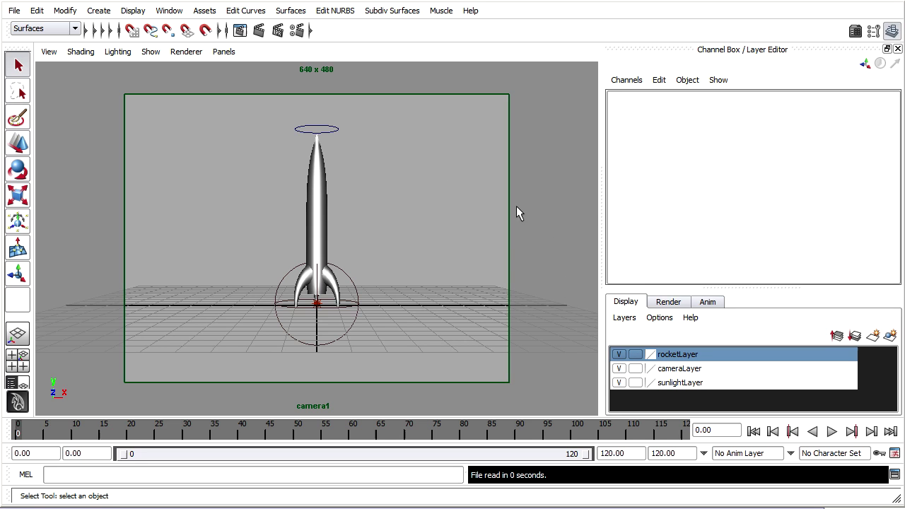
Show the top, camera1, front and side views with the rocket framed, and make camera1 active.
key(space)
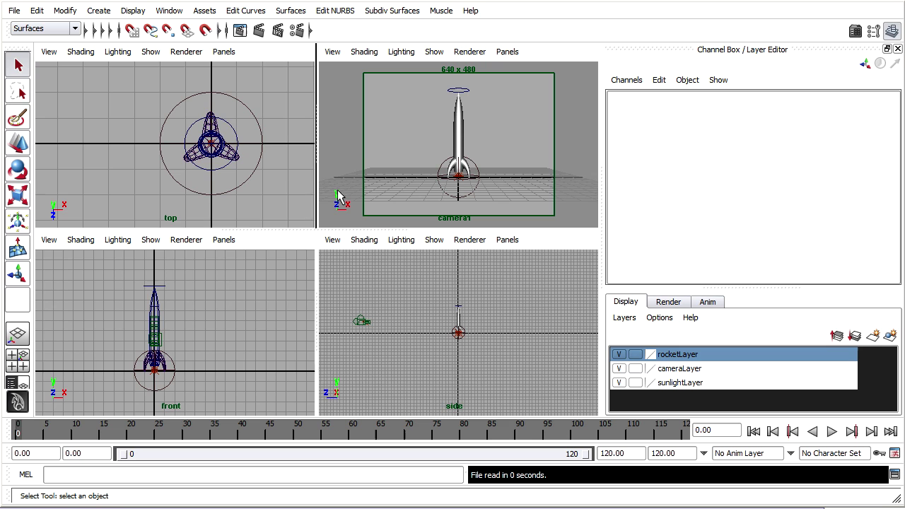
scroll(270, 169, down, 5)
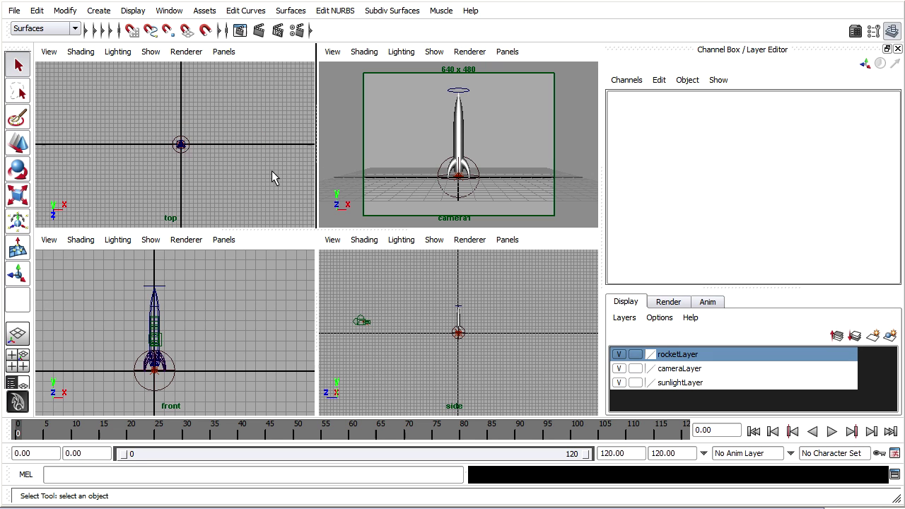
alt+middle_drag(271, 171, 264, 115)
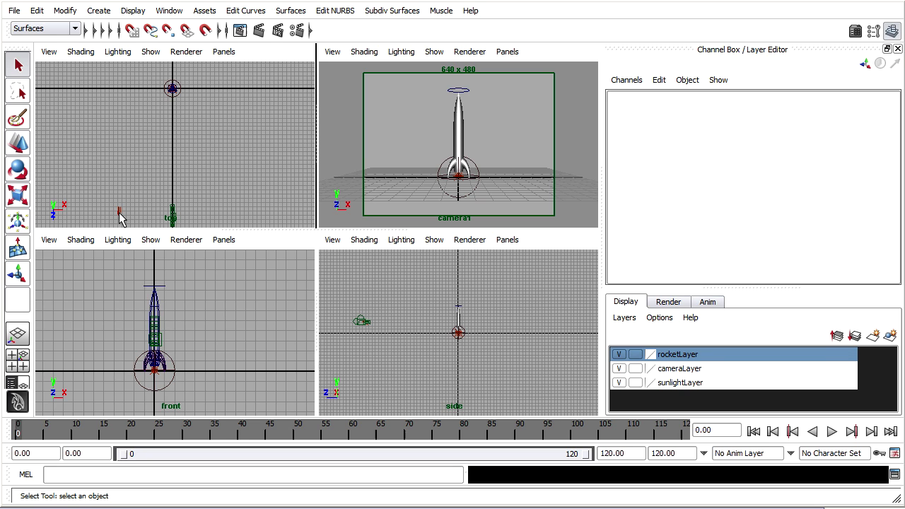
click(403, 138)
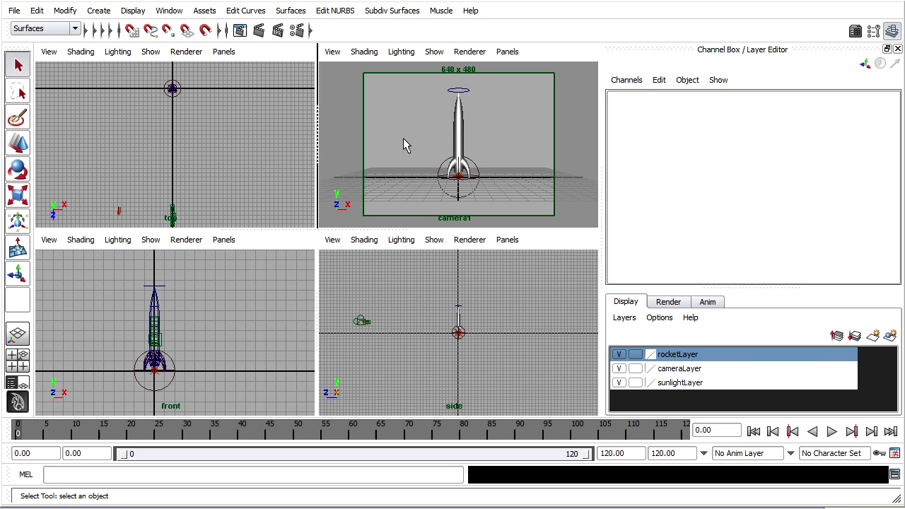
click(261, 31)
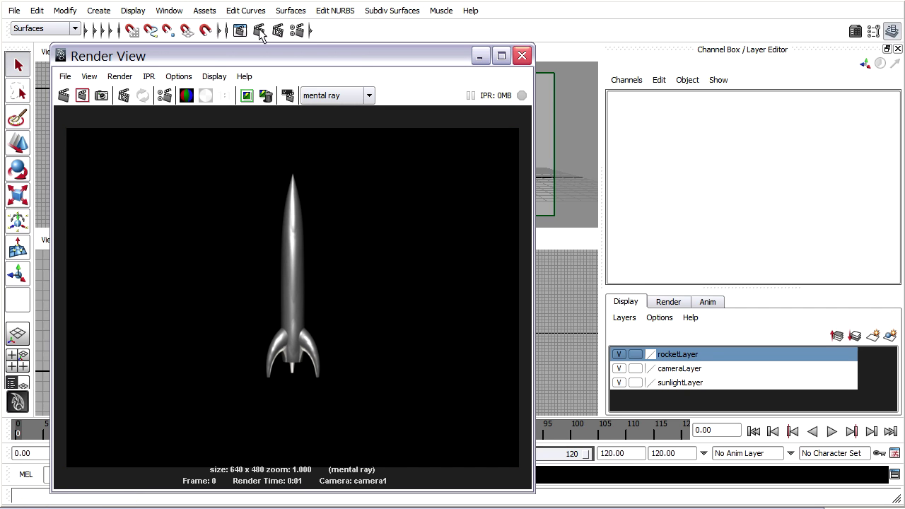
click(522, 56)
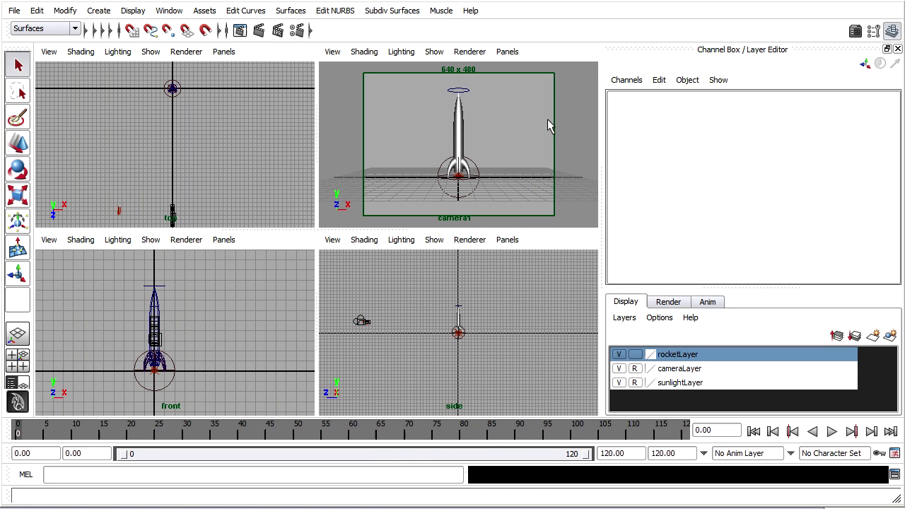
Select RocketLaunch_Control, trial-move it with the Move Tool, then undo back to its original height.
click(463, 92)
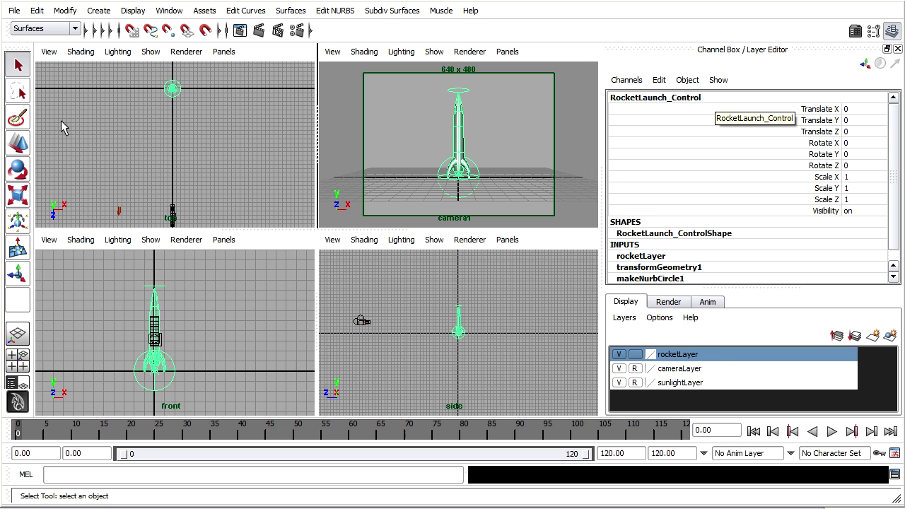
click(17, 144)
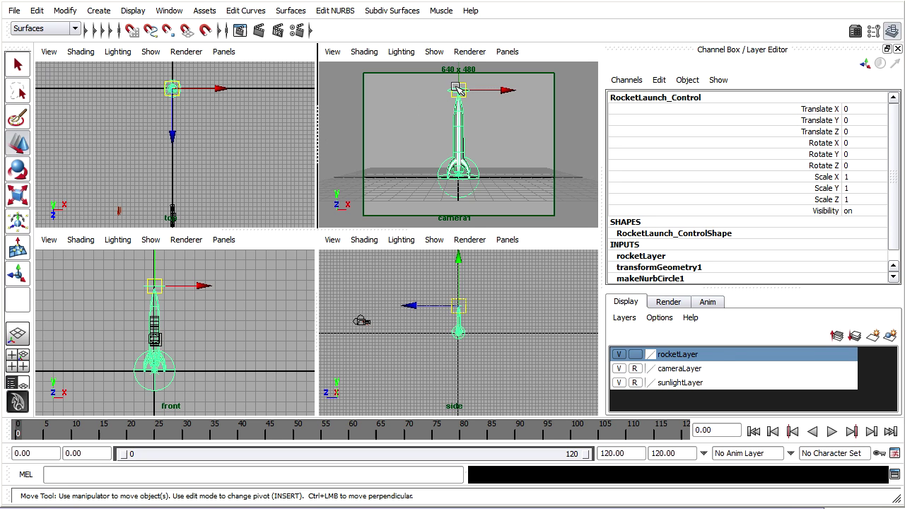
mouse_move(458, 89)
mouse_down()
mouse_move(459, 188)
mouse_move(456, 54)
mouse_move(458, 90)
mouse_up()
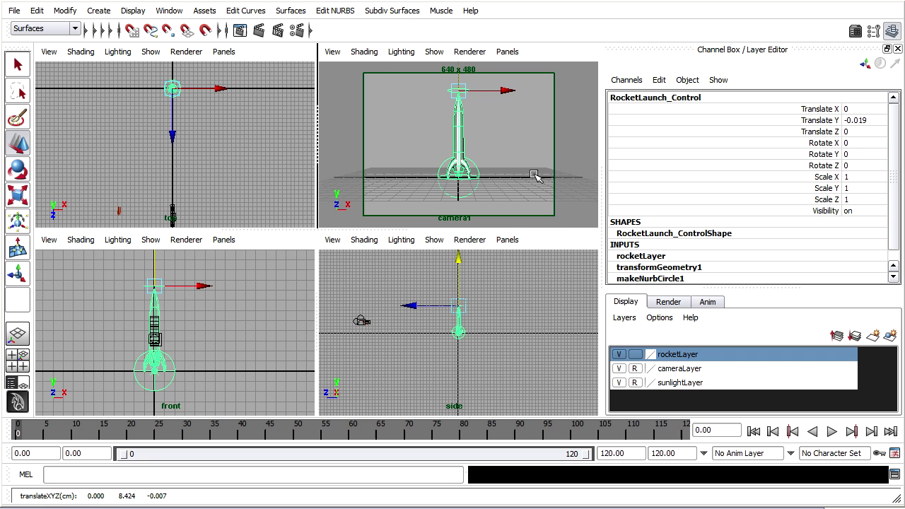
key(ctrl+z)
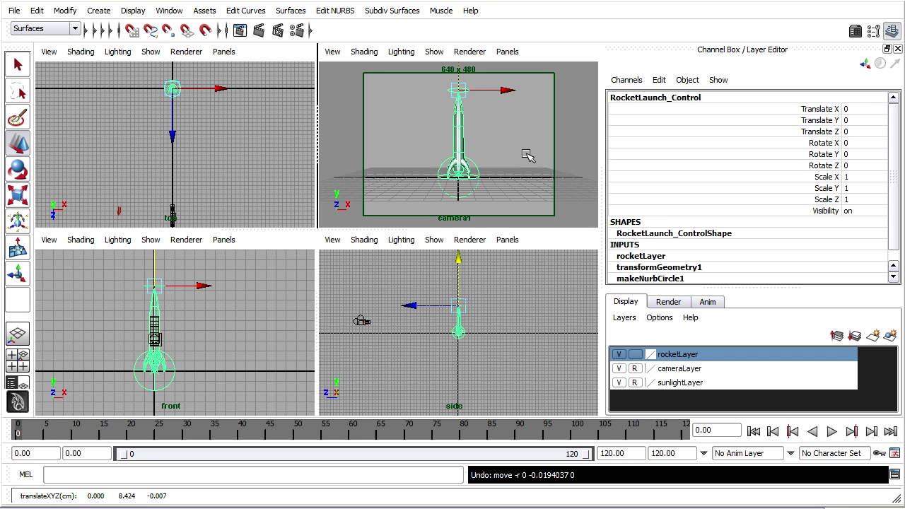
Open the Outliner and expand RocketLaunch_Control and rocketMeshGroup to list fuselage and landingGear1–3.
click(170, 11)
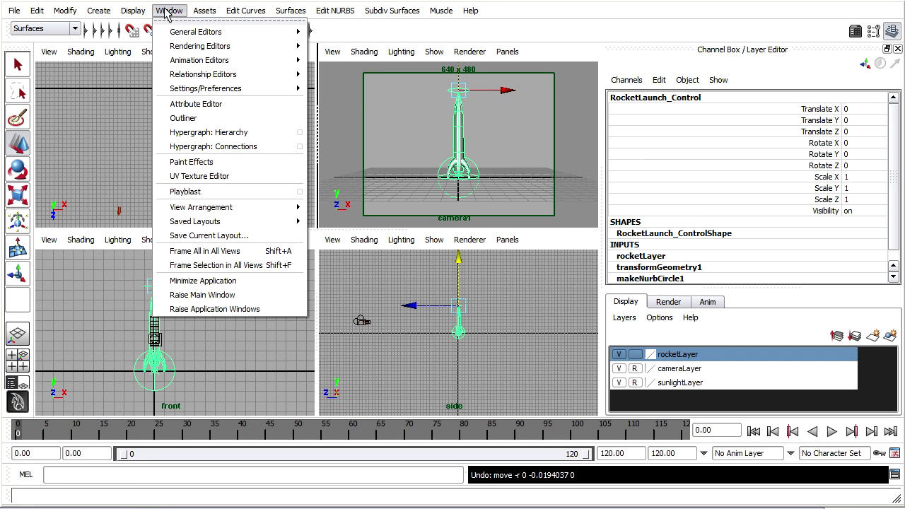
click(206, 119)
mouse_move(183, 101)
mouse_down()
mouse_move(177, 74)
mouse_move(179, 84)
mouse_up()
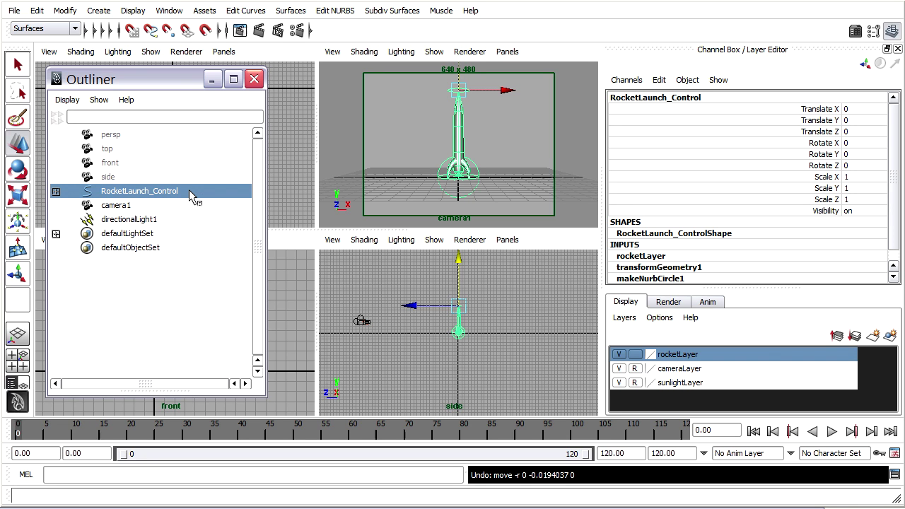
click(56, 191)
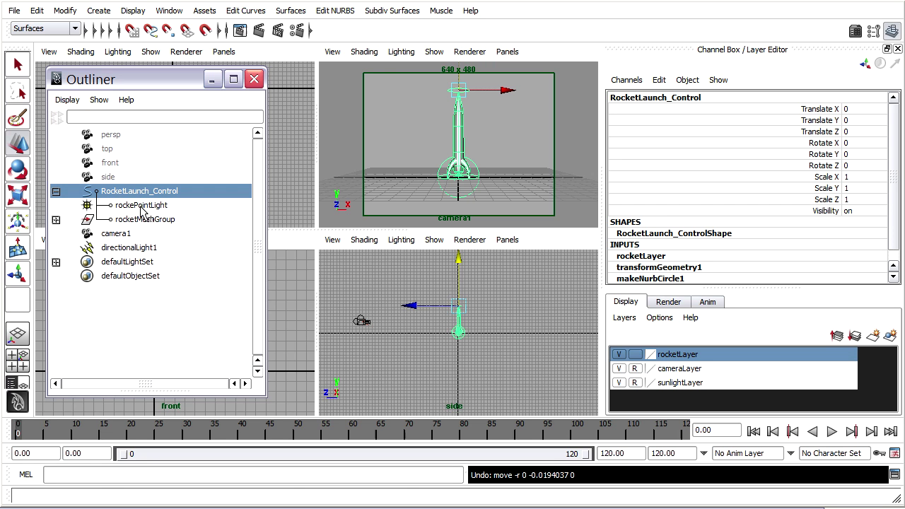
scroll(503, 363, up, 6)
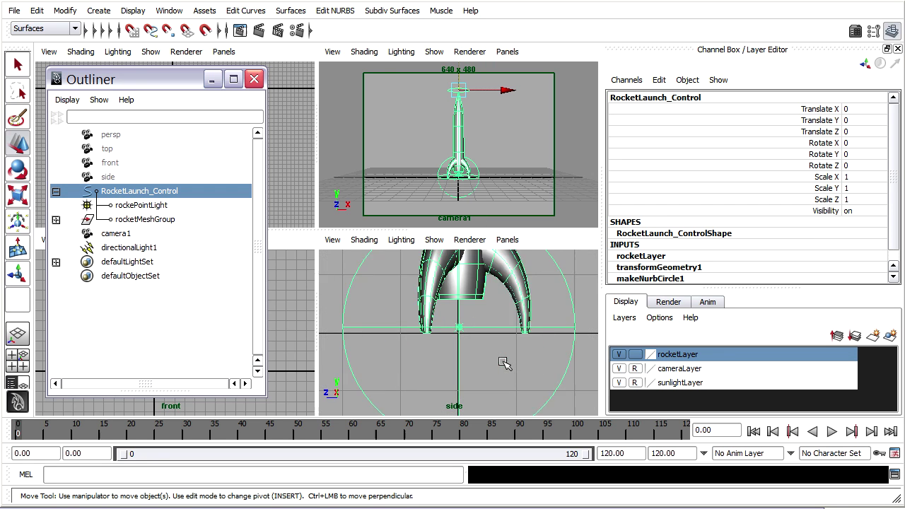
scroll(503, 362, up, 2)
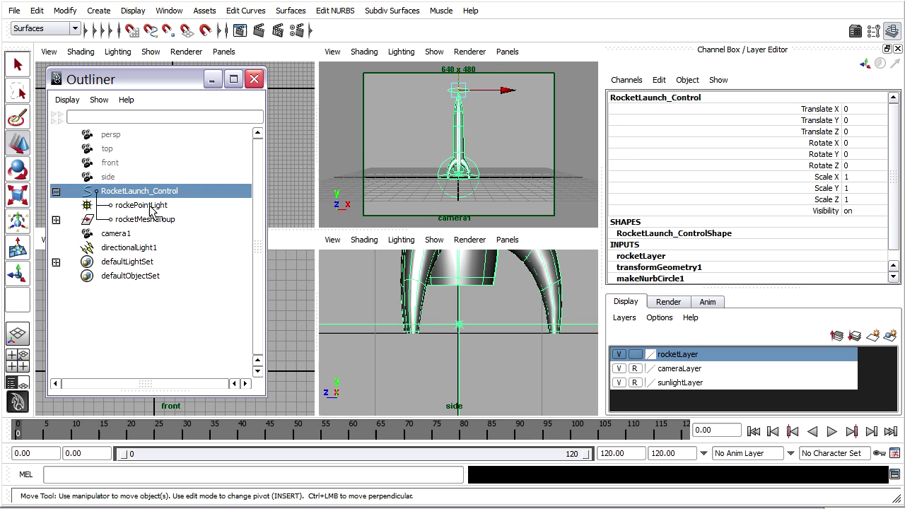
click(135, 220)
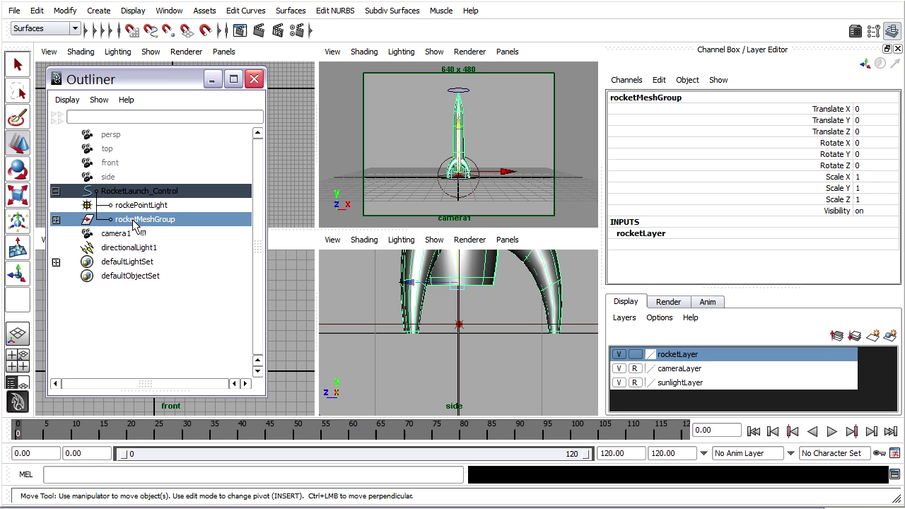
click(56, 220)
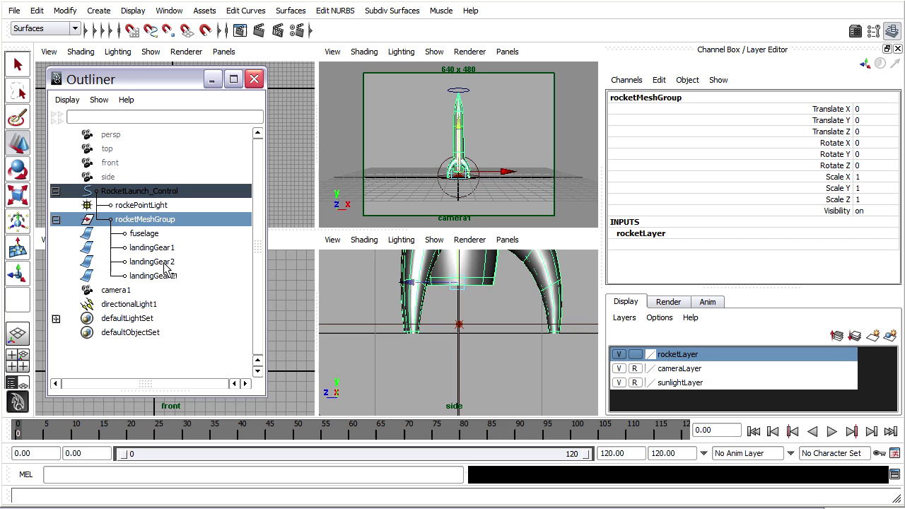
scroll(515, 322, down, 5)
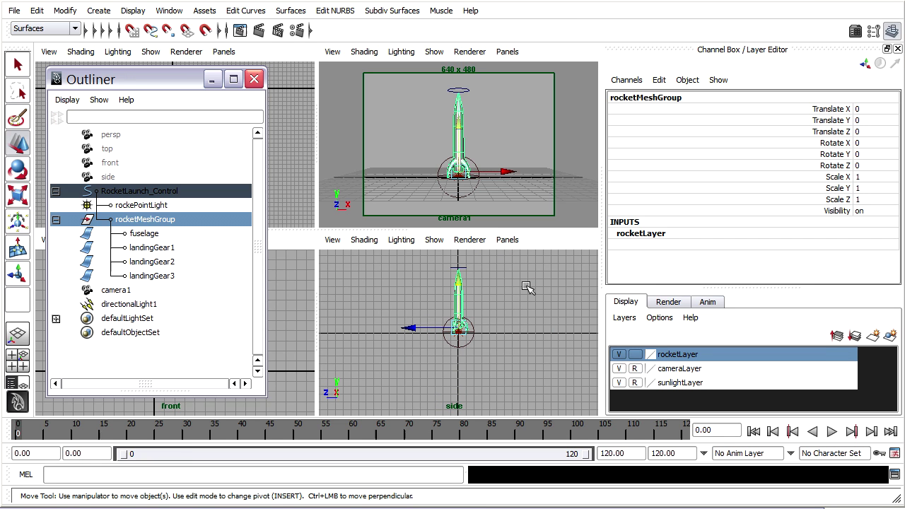
Close the Outliner and open the menu-set dropdown.
click(254, 79)
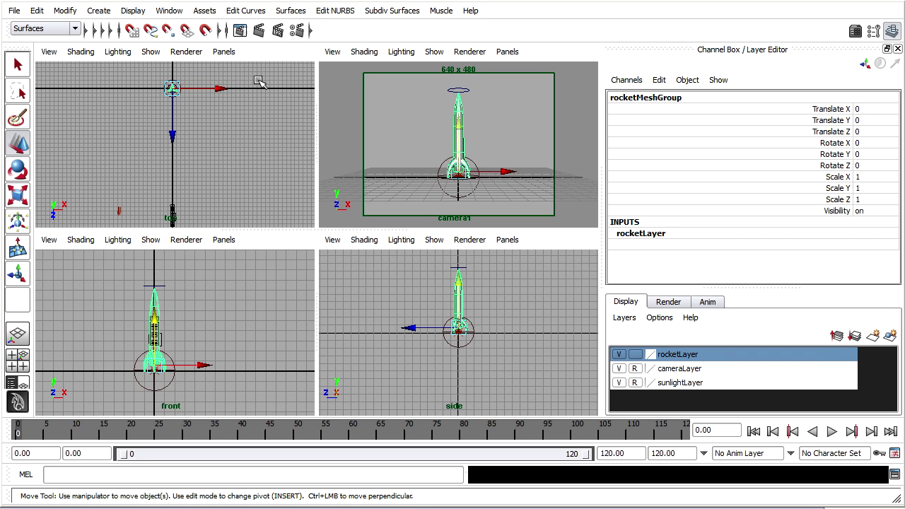
click(59, 29)
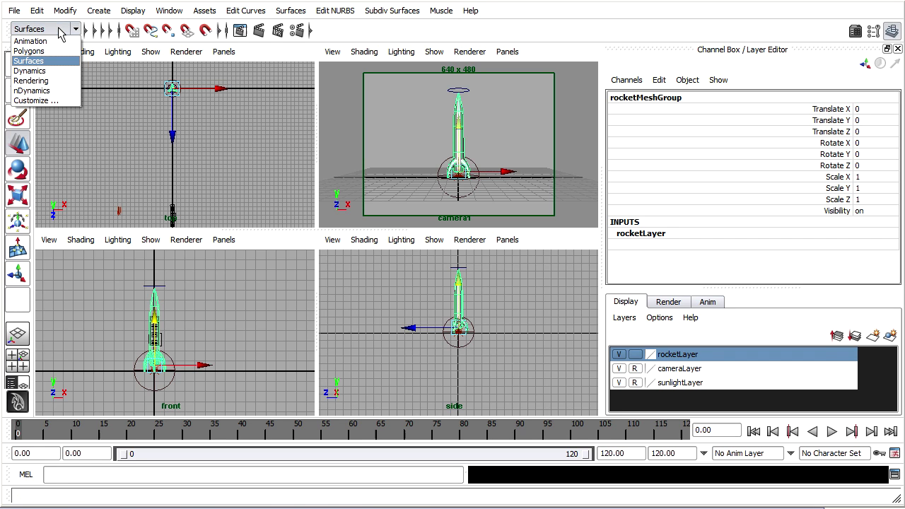
Switch to the Dynamics menu set and open Create Emitter options with Distance/Direction Attributes expanded.
click(62, 78)
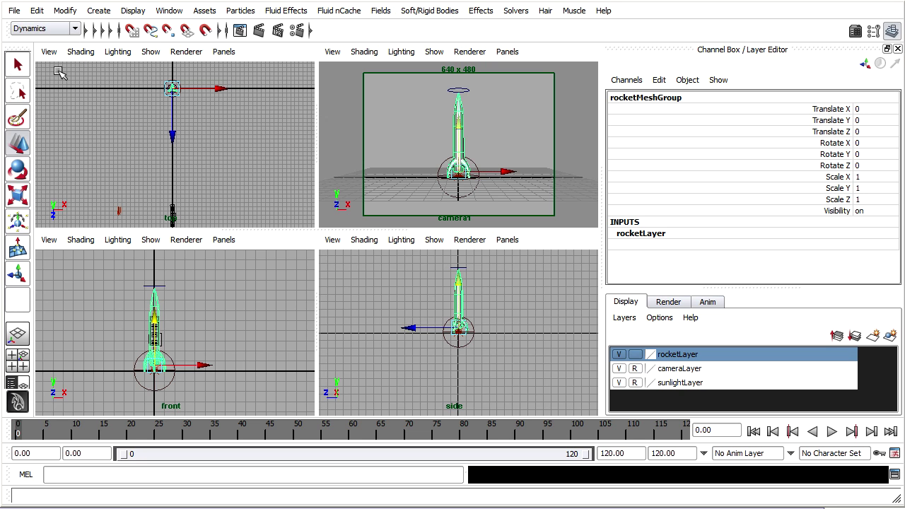
click(240, 11)
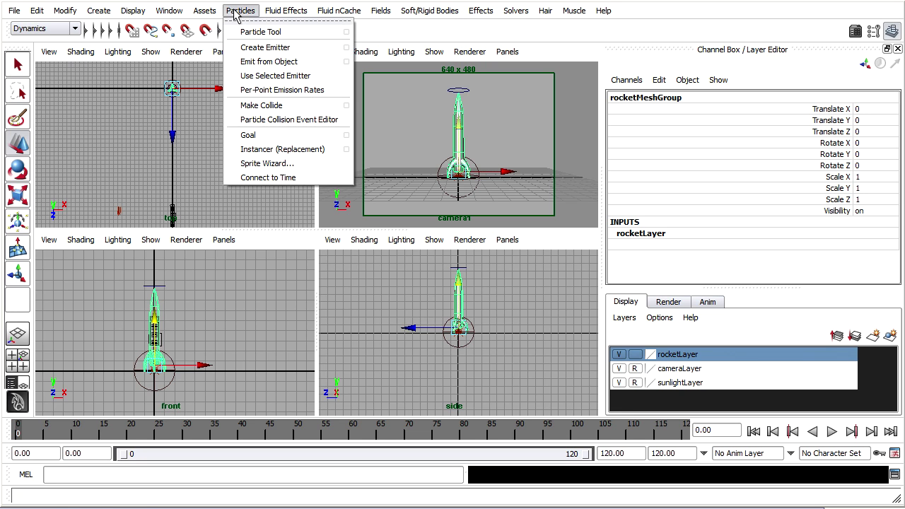
click(347, 47)
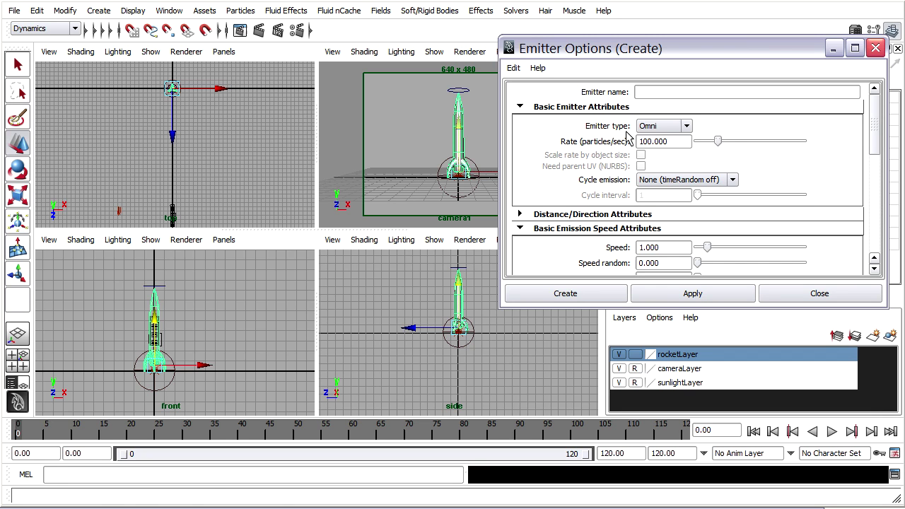
drag(576, 308, 576, 422)
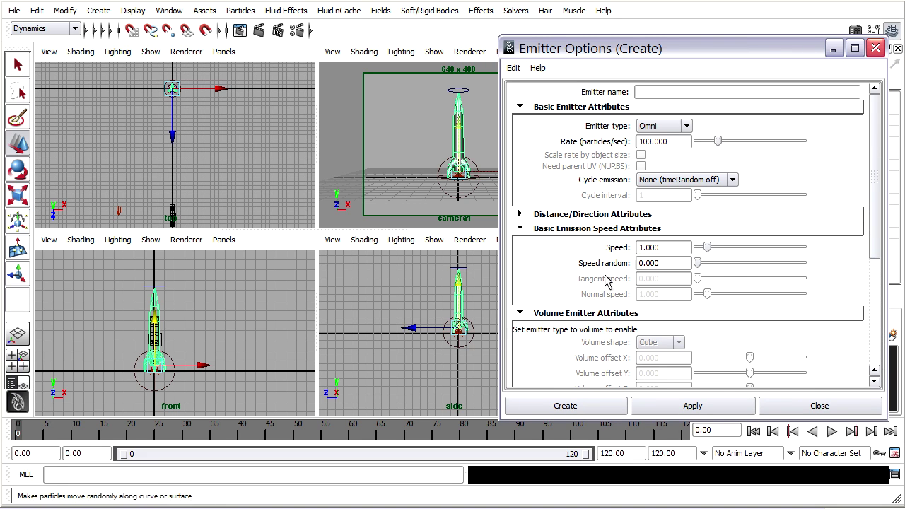
click(520, 214)
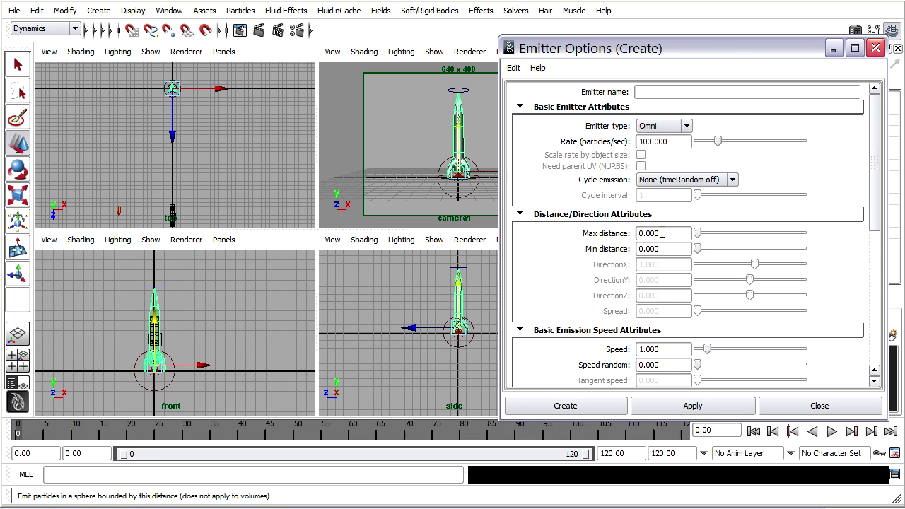
Set Max and Min distance to 100 and Speed to 0, then create the omni emitter.
double_click(662, 233)
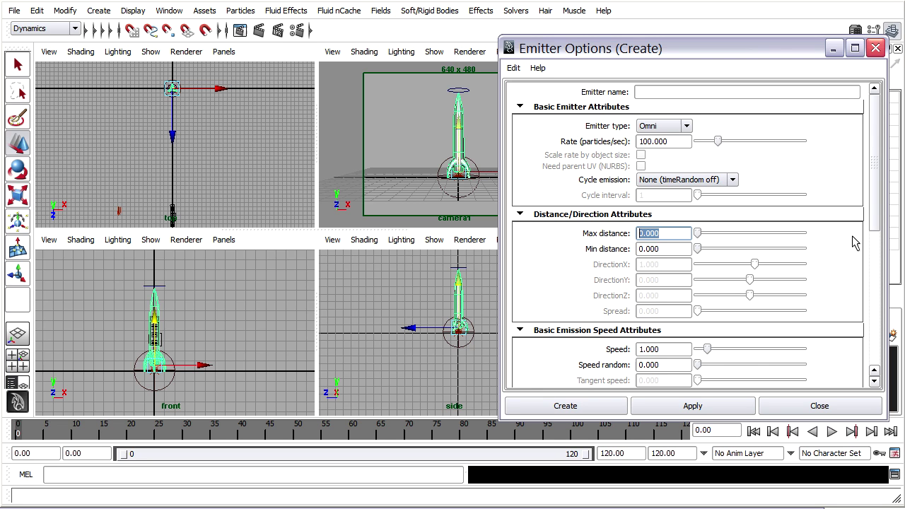
text(100)
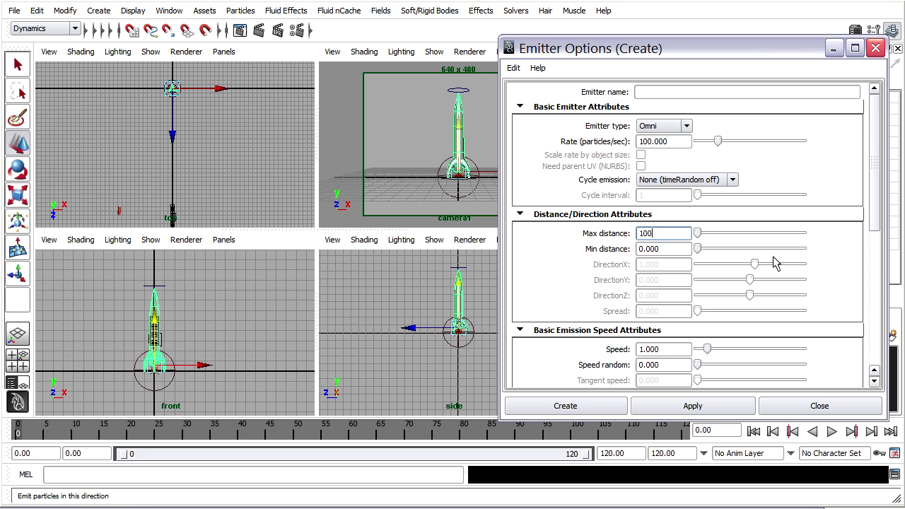
double_click(681, 249)
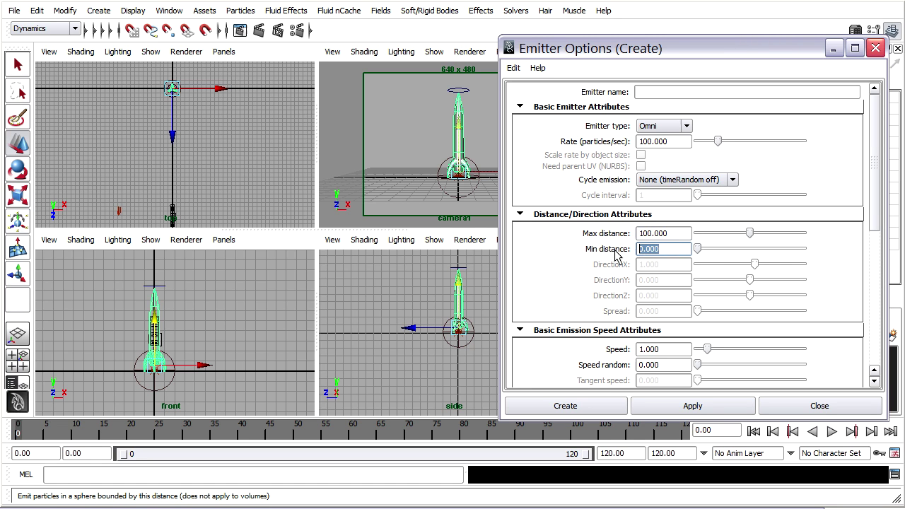
text(100)
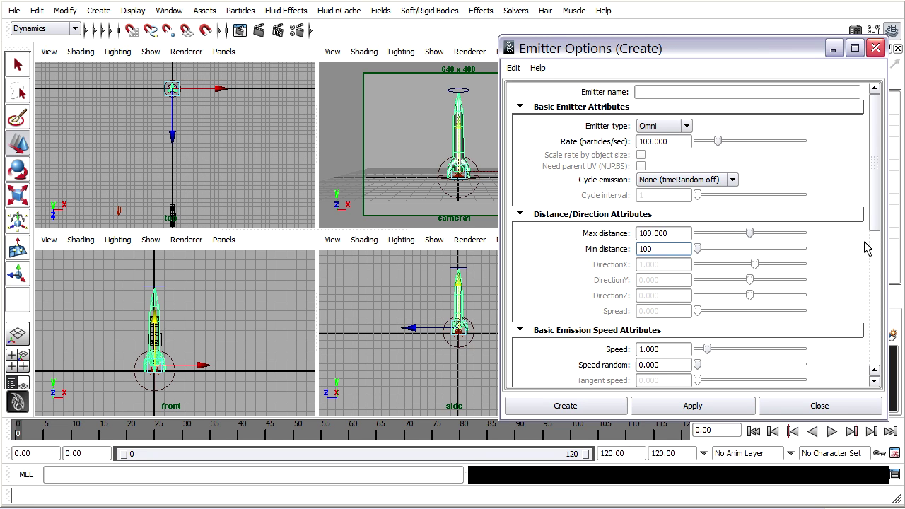
key(Return)
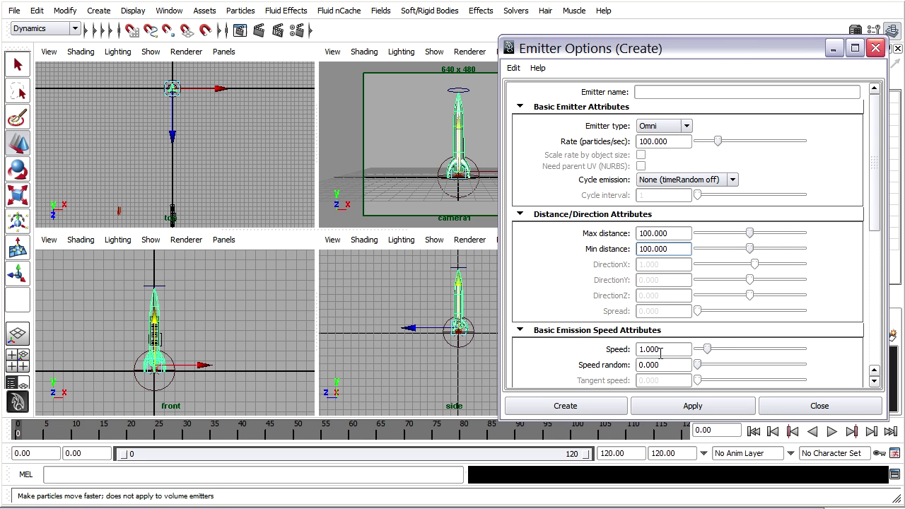
drag(674, 348, 585, 342)
text(0)
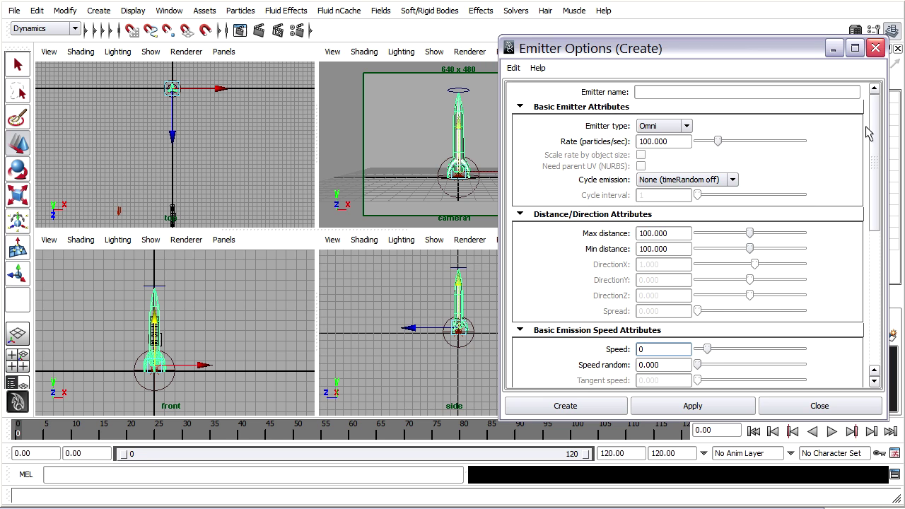
mouse_move(875, 132)
mouse_down()
mouse_move(883, 210)
mouse_move(882, 104)
mouse_up()
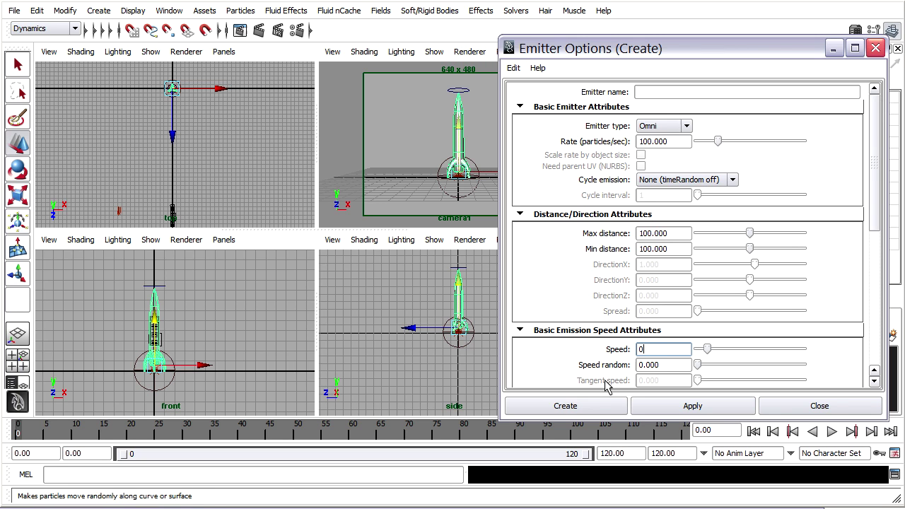
click(597, 409)
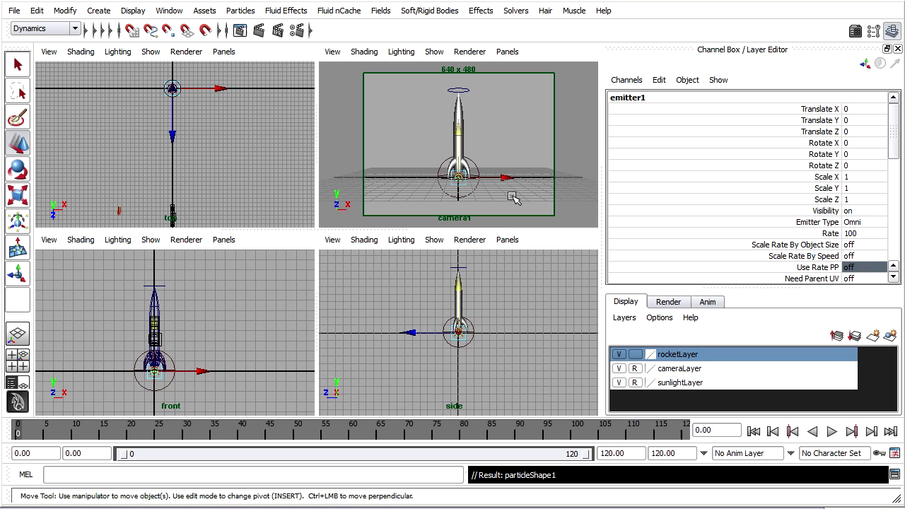
Put the selected emitter on a new display layer and rename it starsLayer.
click(890, 336)
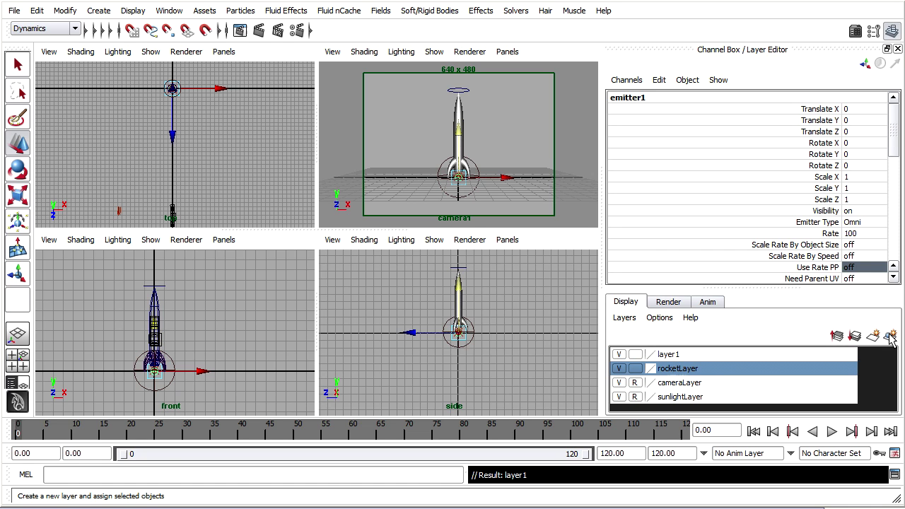
double_click(671, 356)
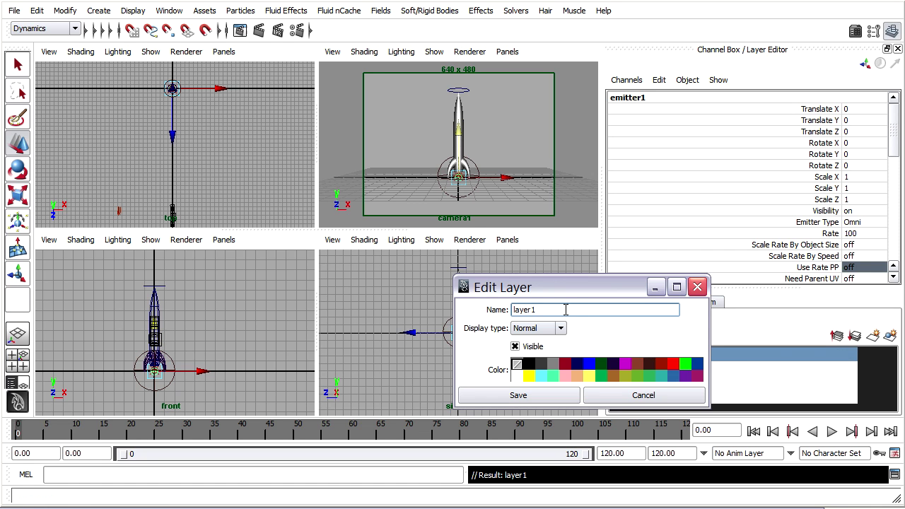
key(BackSpace)
text(stars)
key(Delete)
text(L)
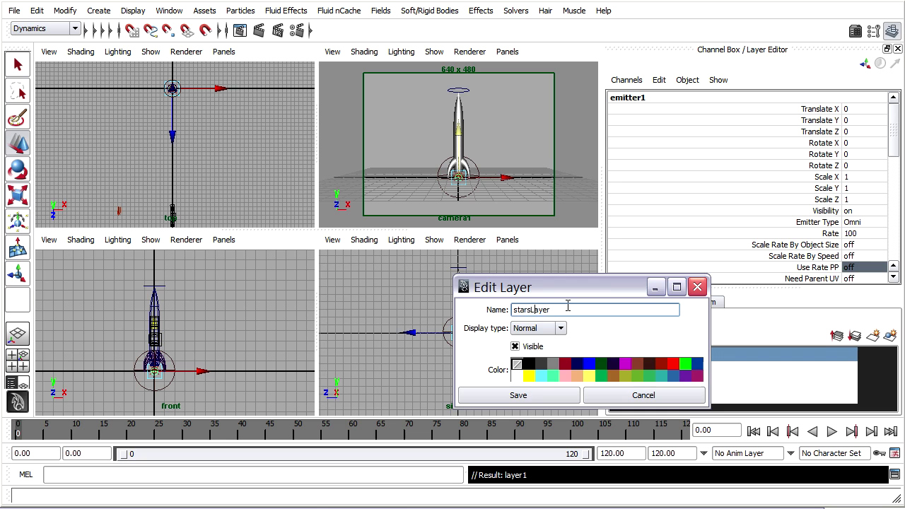
click(529, 395)
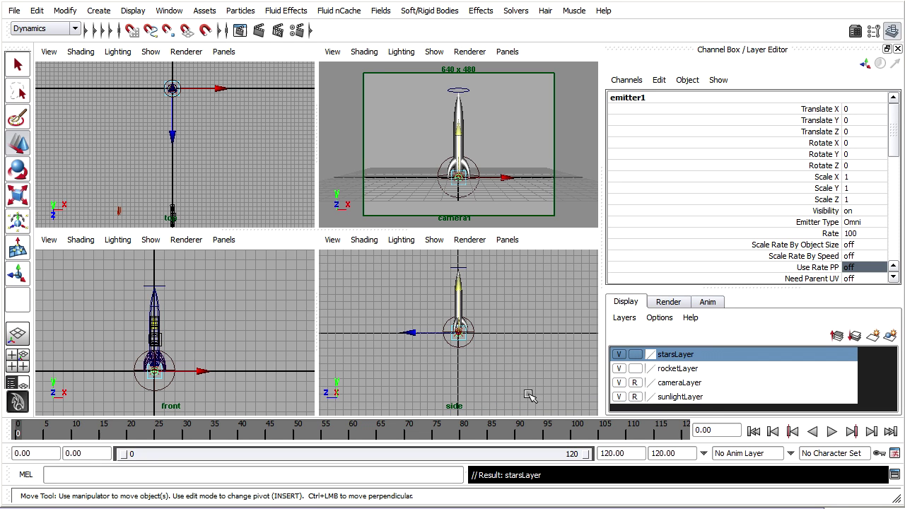
Switch the rocket display layer to reference display.
click(635, 369)
click(636, 369)
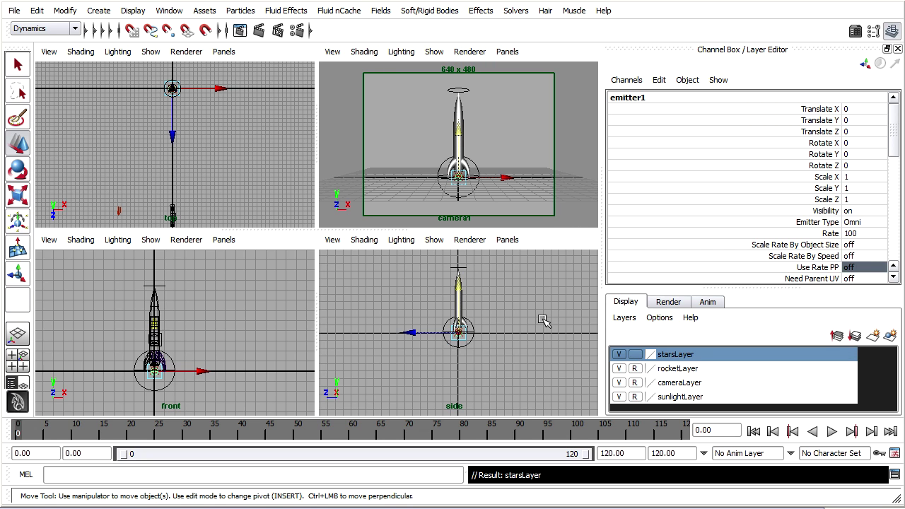
scroll(543, 320, down, 5)
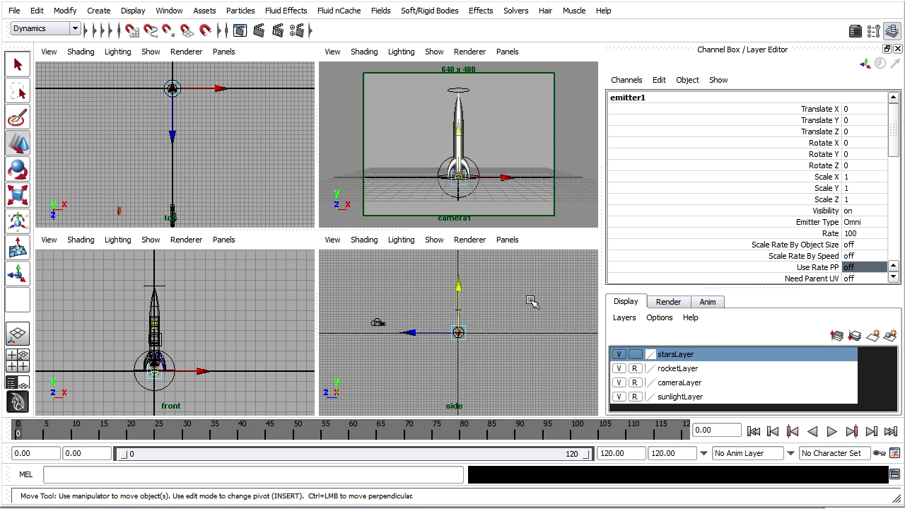
Preview the star emission to frame 109, then select particle1 and show persp in wireframe.
click(833, 432)
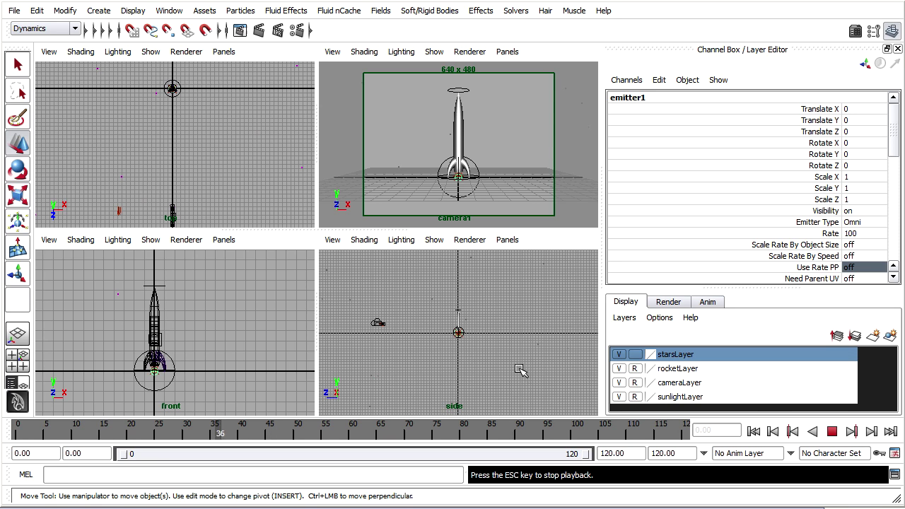
click(833, 432)
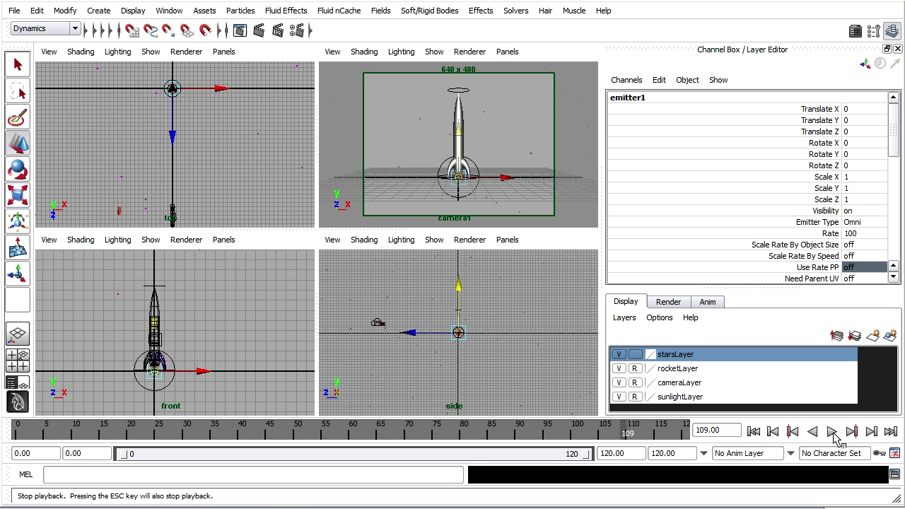
drag(541, 139, 527, 157)
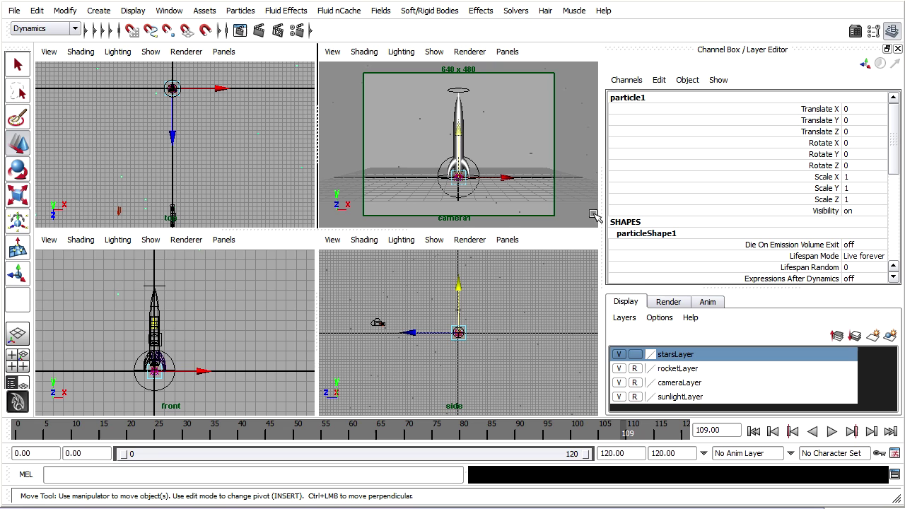
key(4)
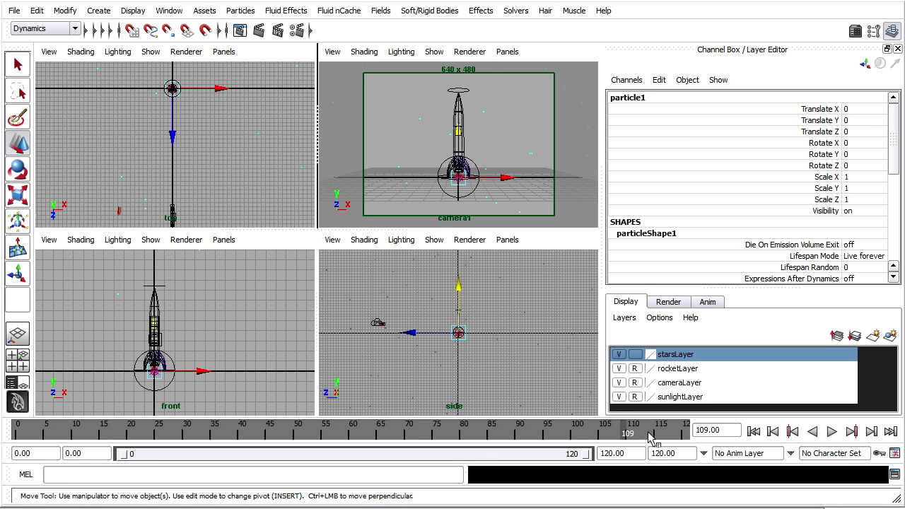
Turn on the Frame Rate heads-up display readout in the viewports.
click(134, 11)
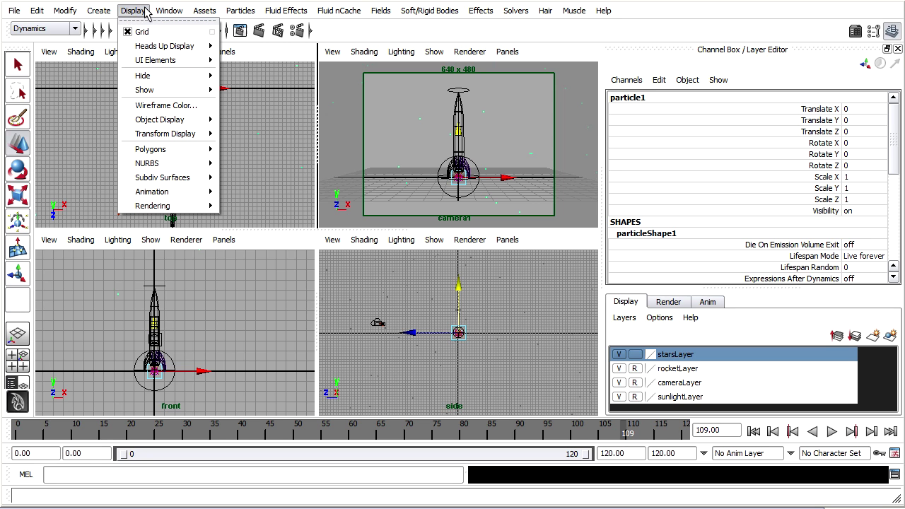
mouse_move(161, 49)
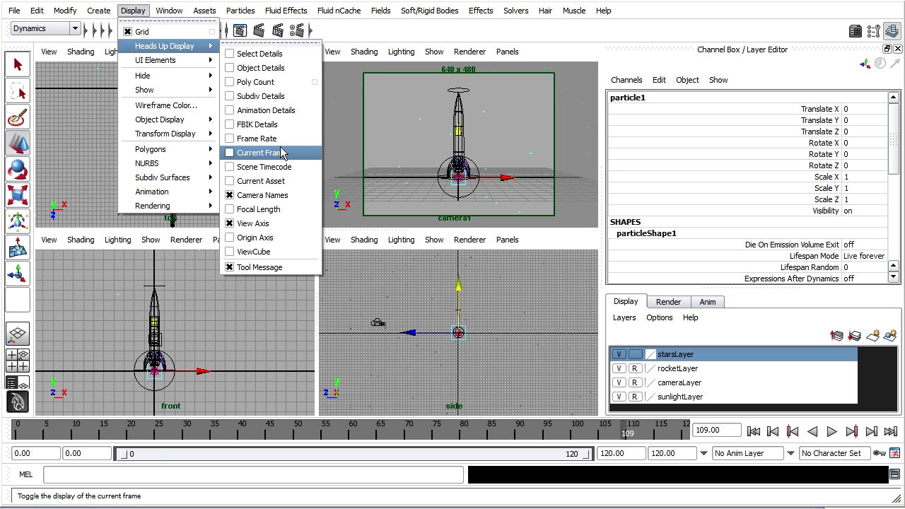
click(258, 139)
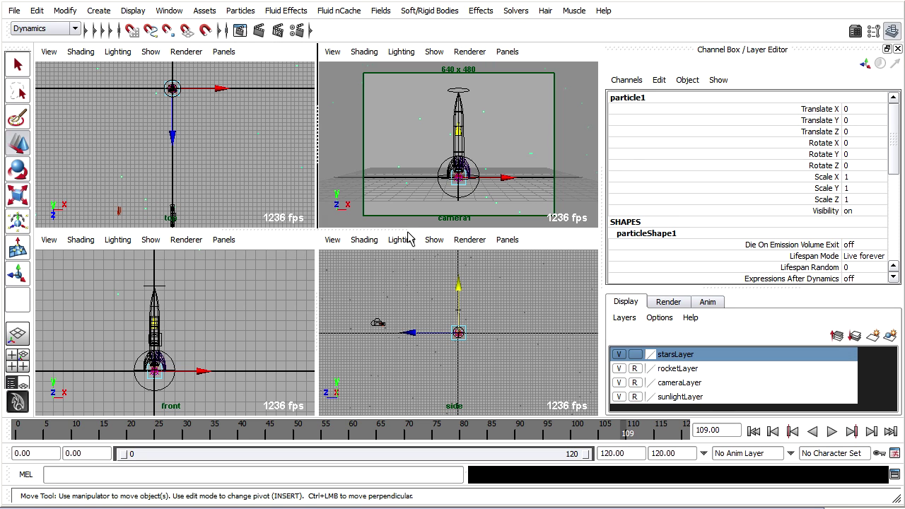
Maximize the camera1 view and play the emission from the start.
click(753, 433)
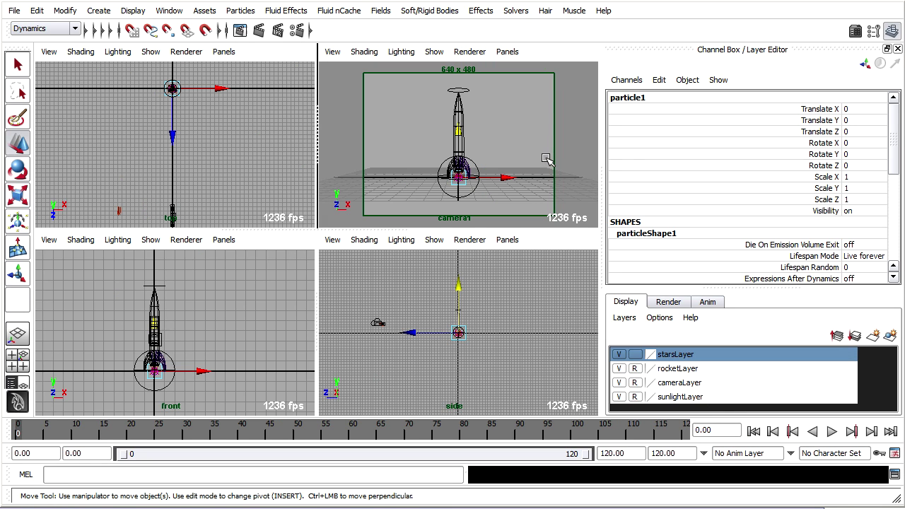
key(space)
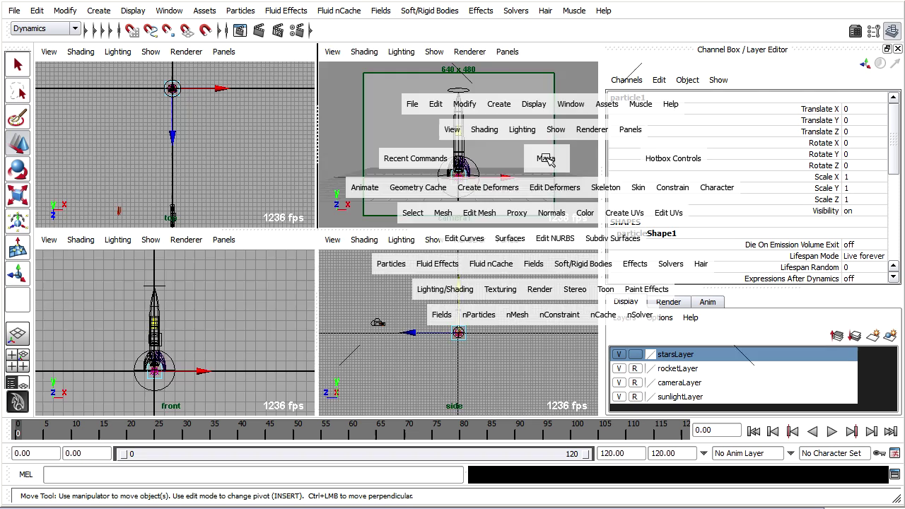
click(833, 432)
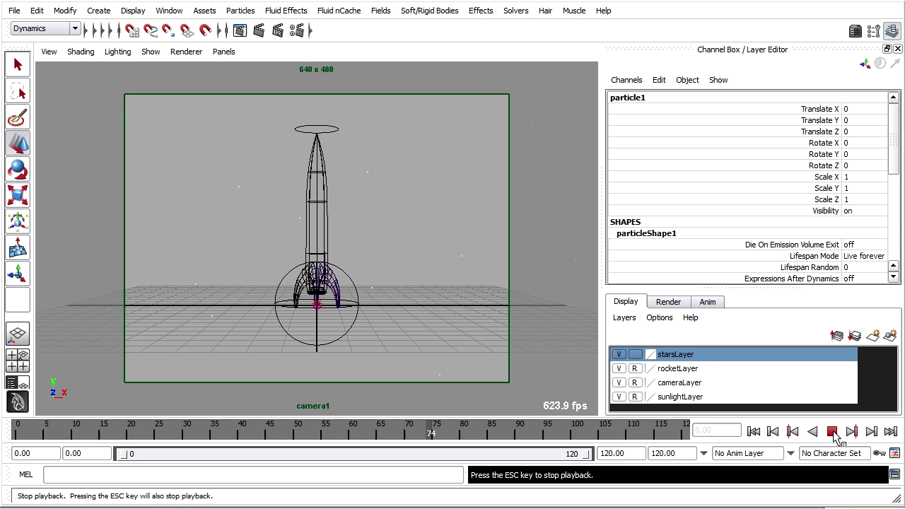
click(832, 431)
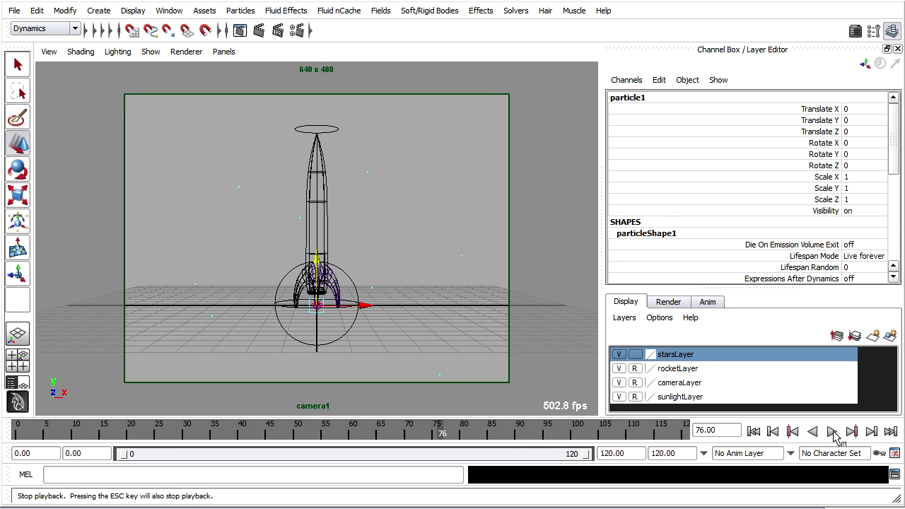
Set playback speed to Play Every Frame, Max Real-time.
right_click(507, 433)
mouse_move(548, 352)
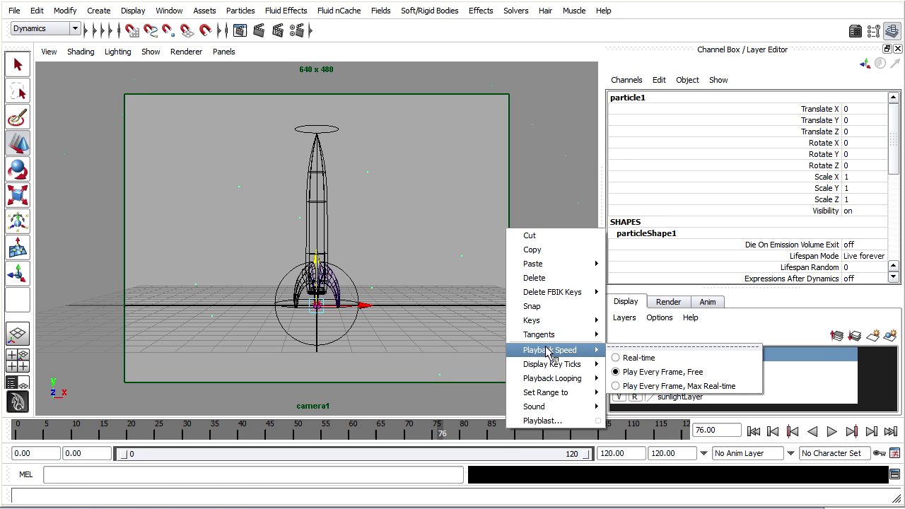
click(741, 387)
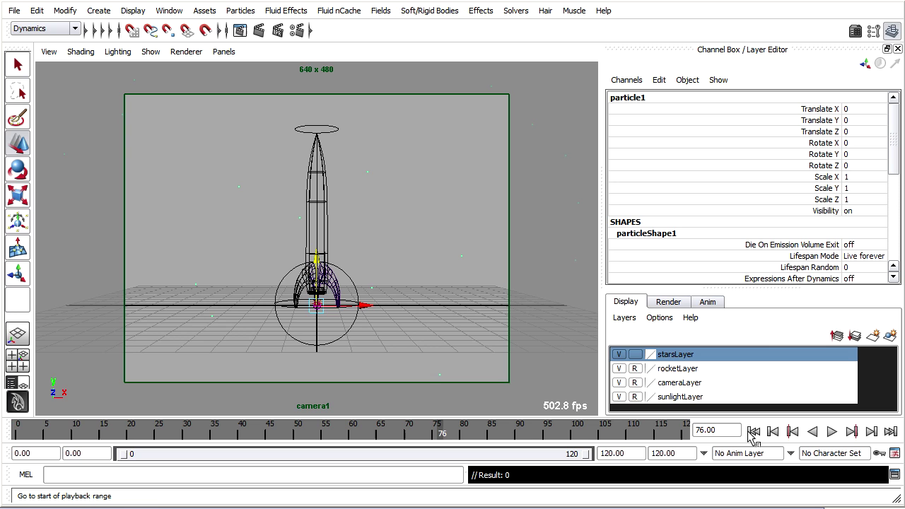
Replay the emission at real-time speed to frame 49 and open particle1's Attribute Editor.
click(754, 432)
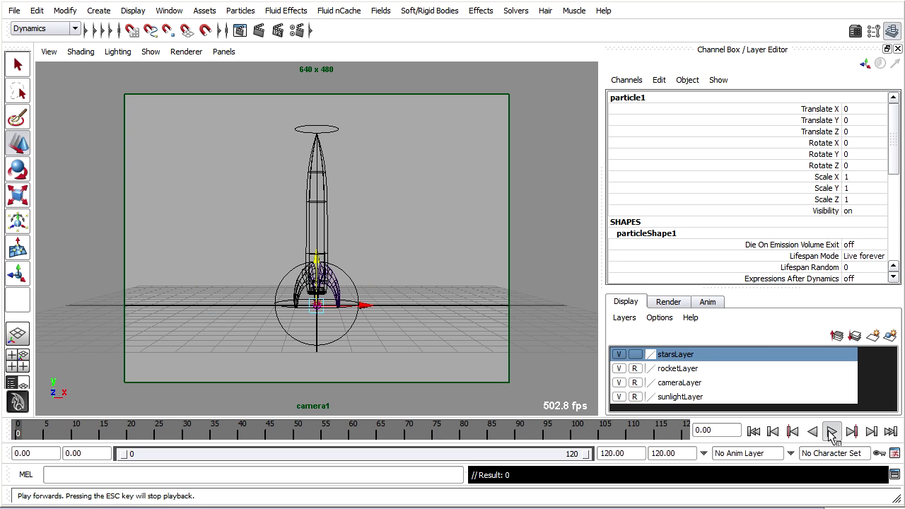
click(832, 431)
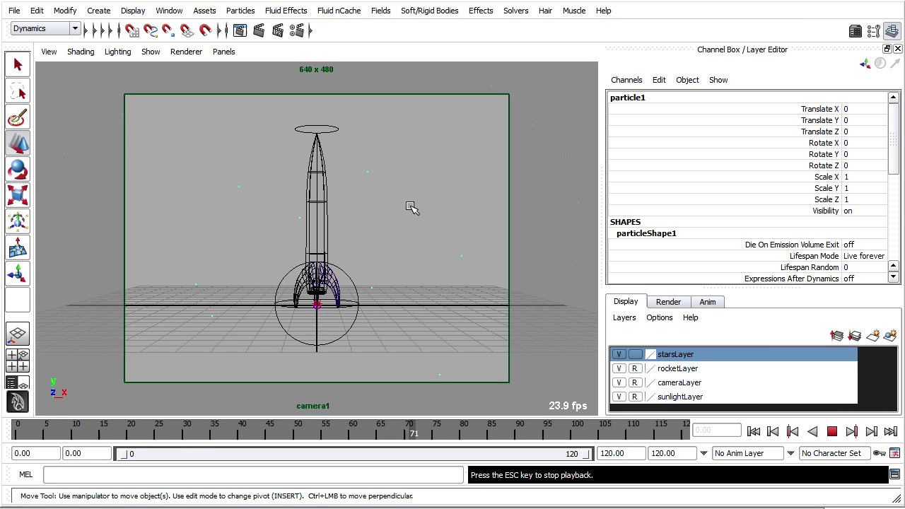
click(832, 432)
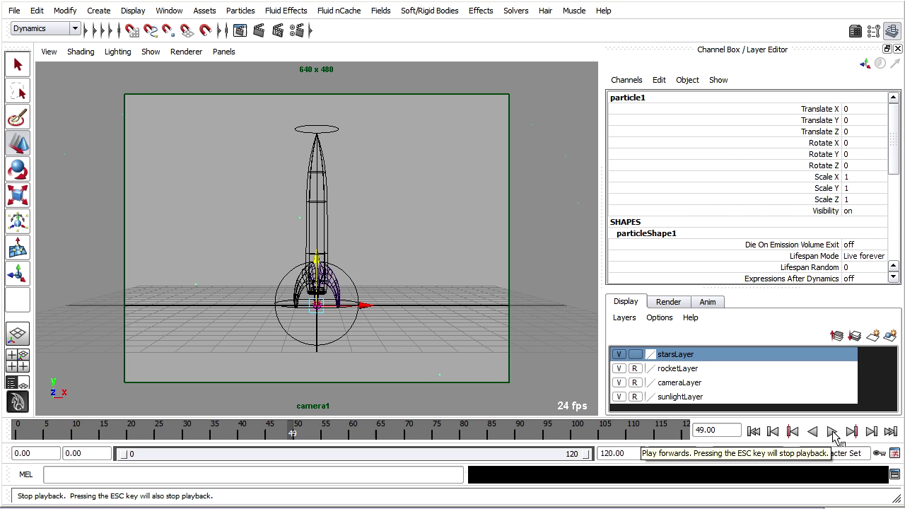
key(ctrl+a)
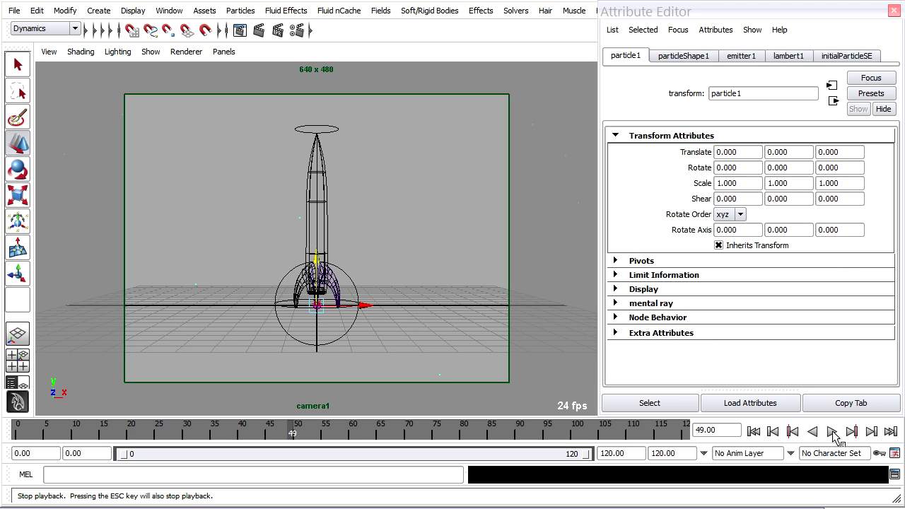
Set emitter1's Rate (Particles/Sec) to 1000 in the Attribute Editor.
click(681, 56)
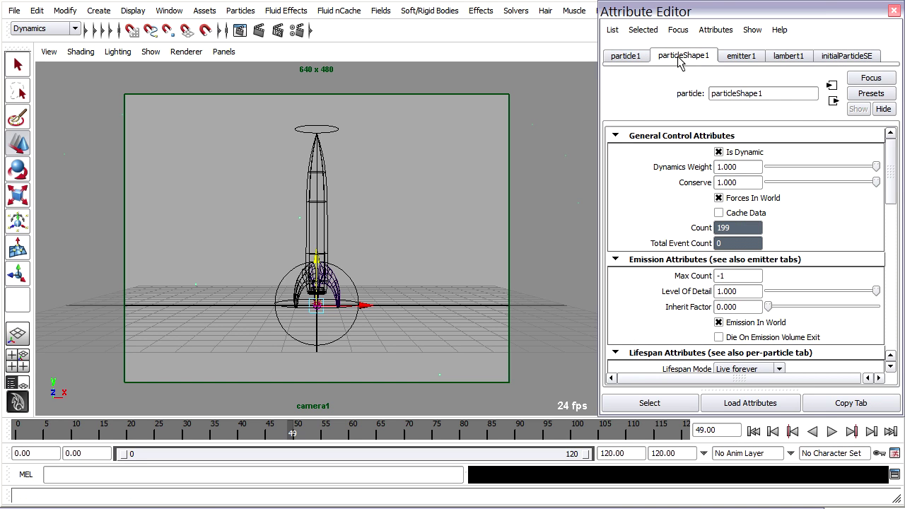
click(740, 58)
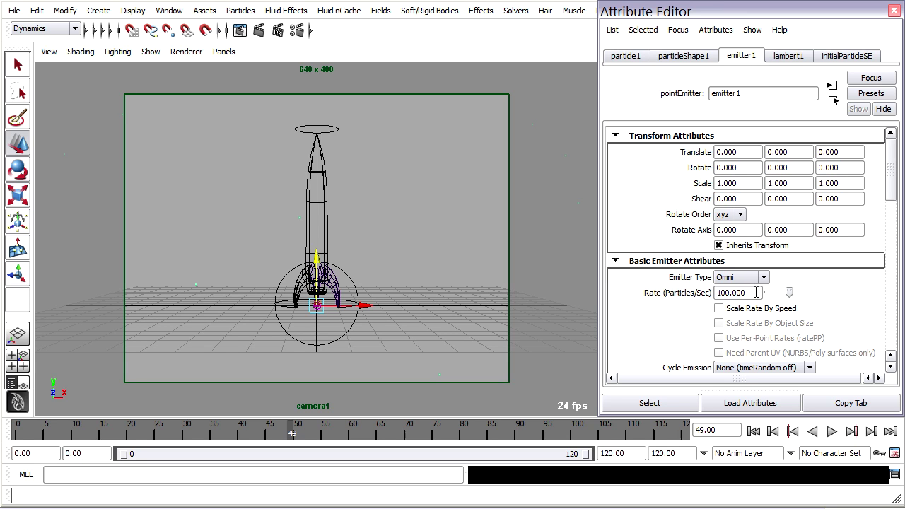
drag(754, 293, 652, 300)
text(10)
key(Return)
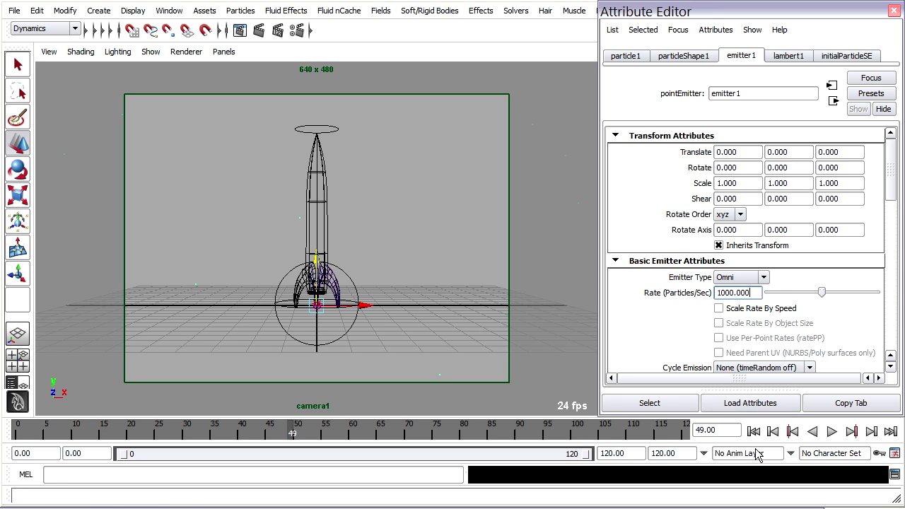
Replay the emission twice from the start to check the denser starfield.
click(754, 431)
click(833, 432)
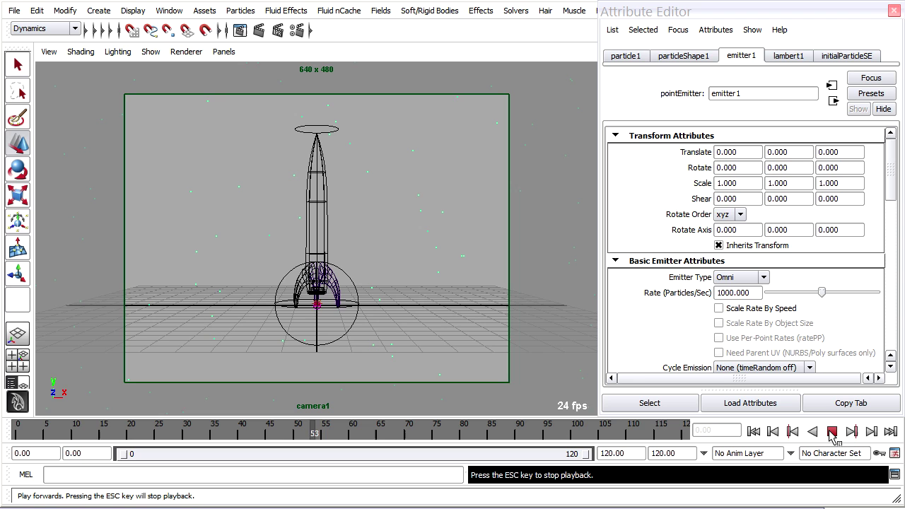
click(833, 432)
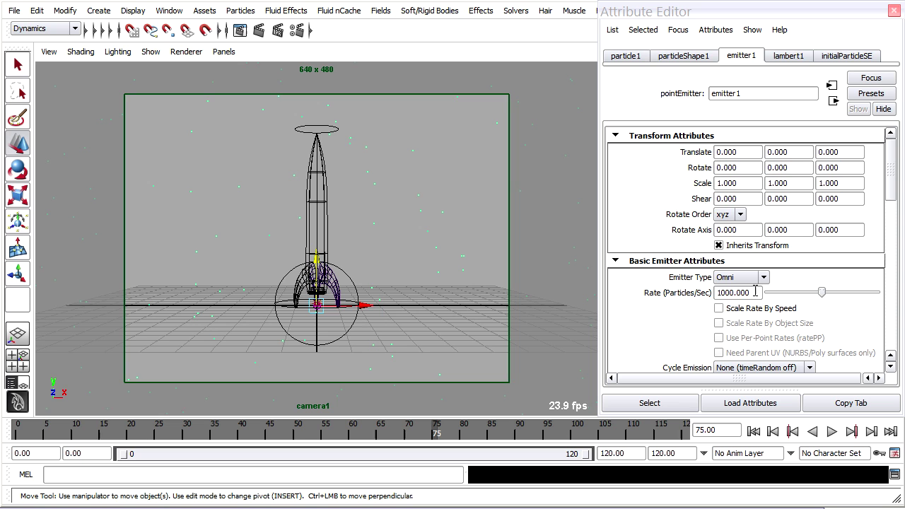
click(833, 433)
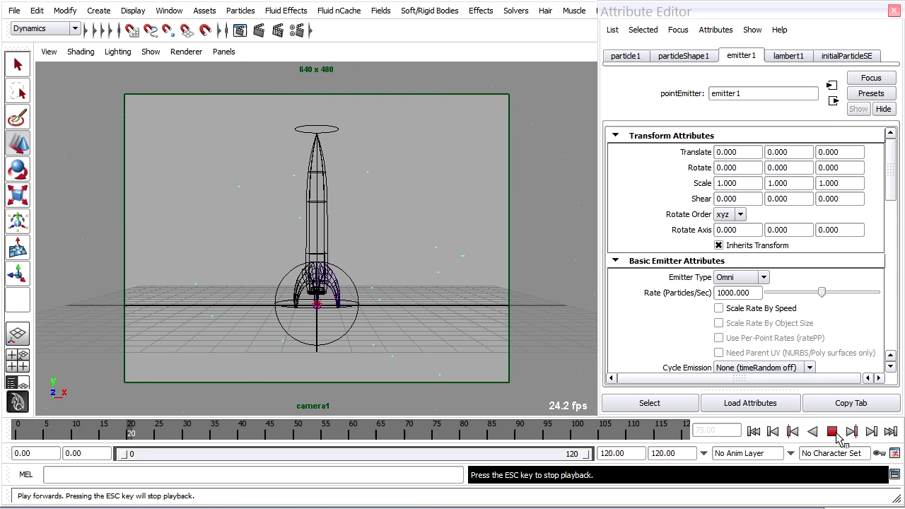
click(834, 432)
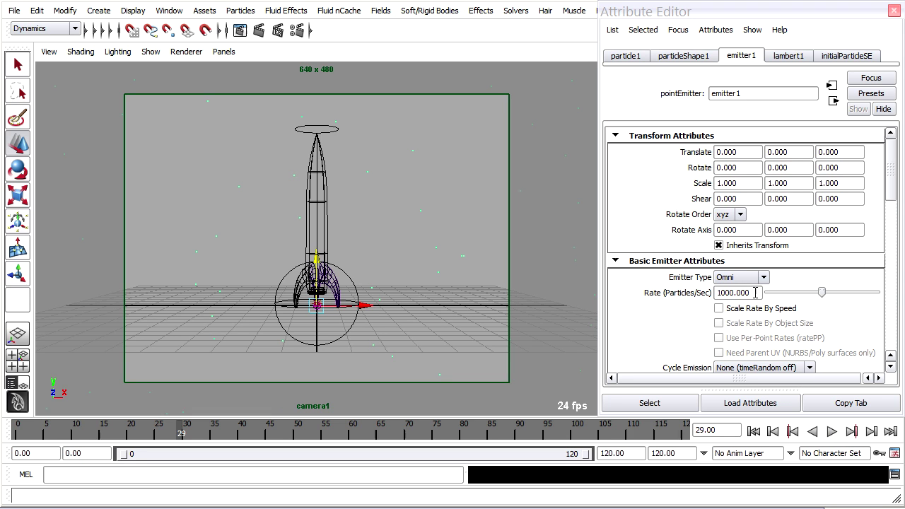
Check particleShape1's 10000 Max Count, raise emitter1's rate to 1000000, and rewind to frame one.
click(697, 58)
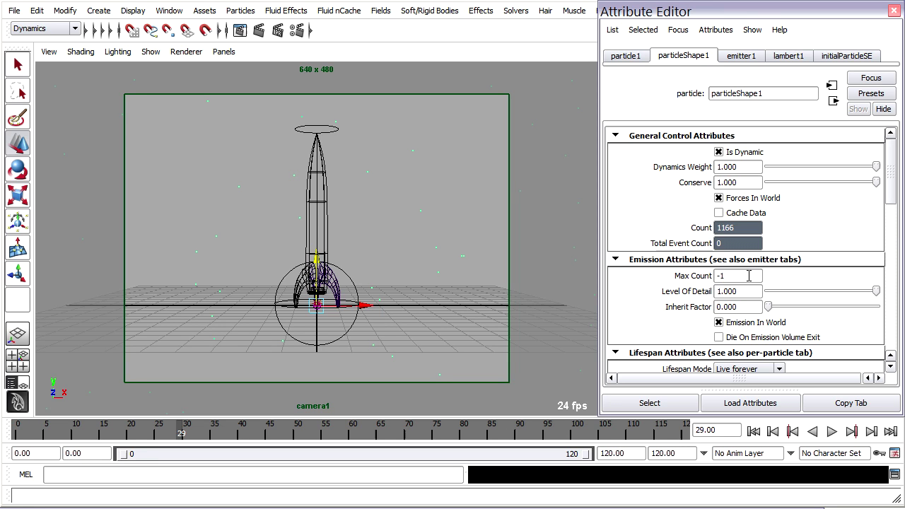
click(748, 276)
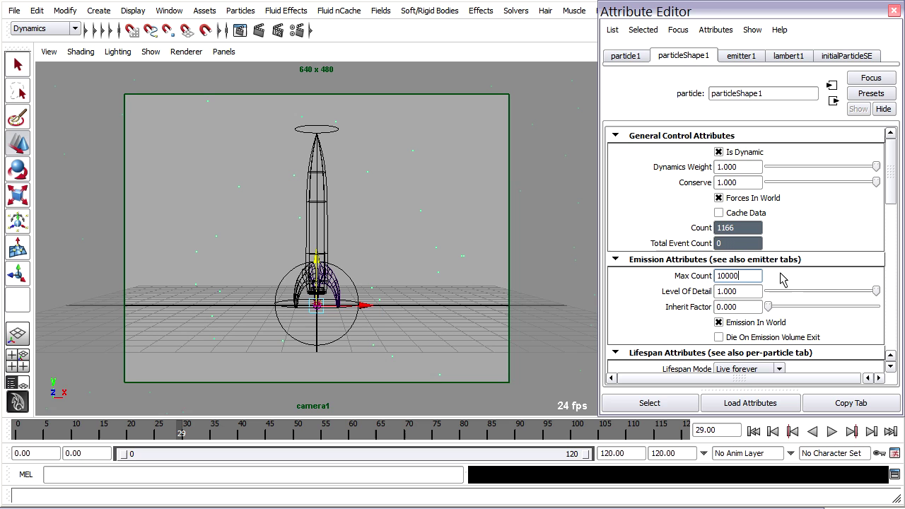
click(752, 57)
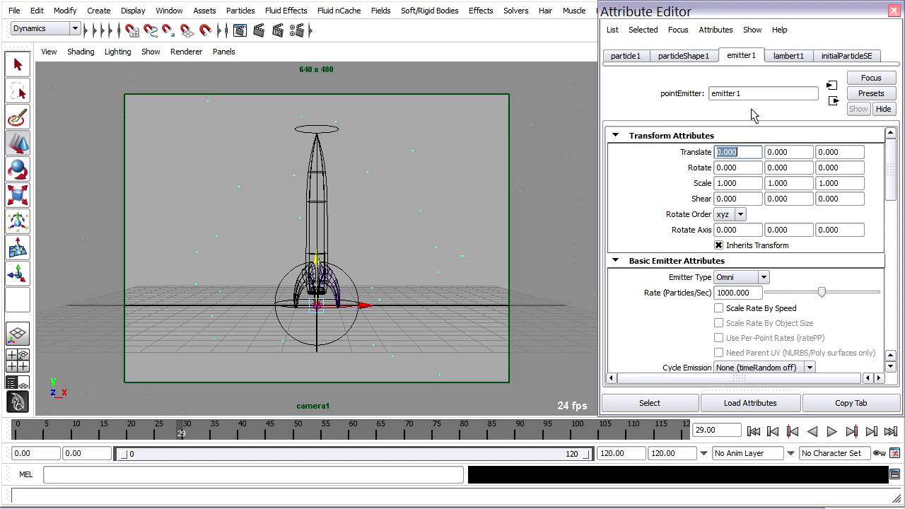
click(756, 293)
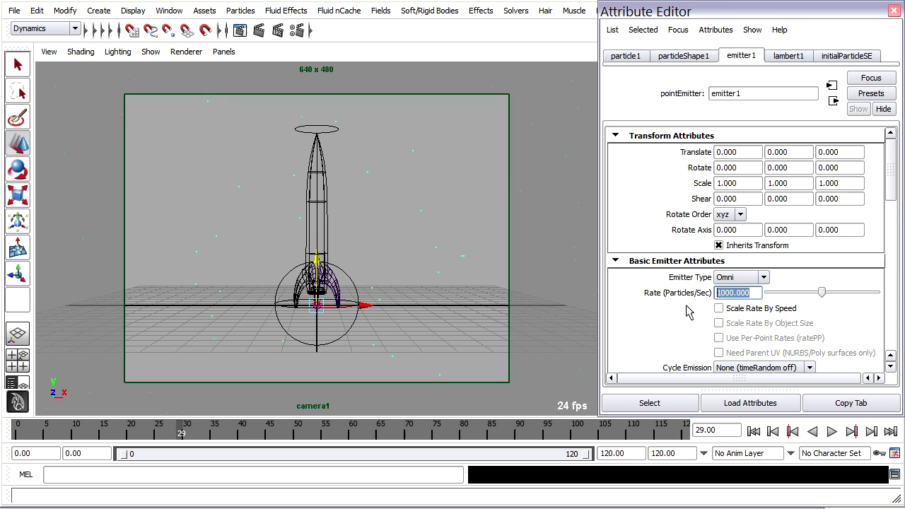
text(1000000)
key(Return)
click(753, 431)
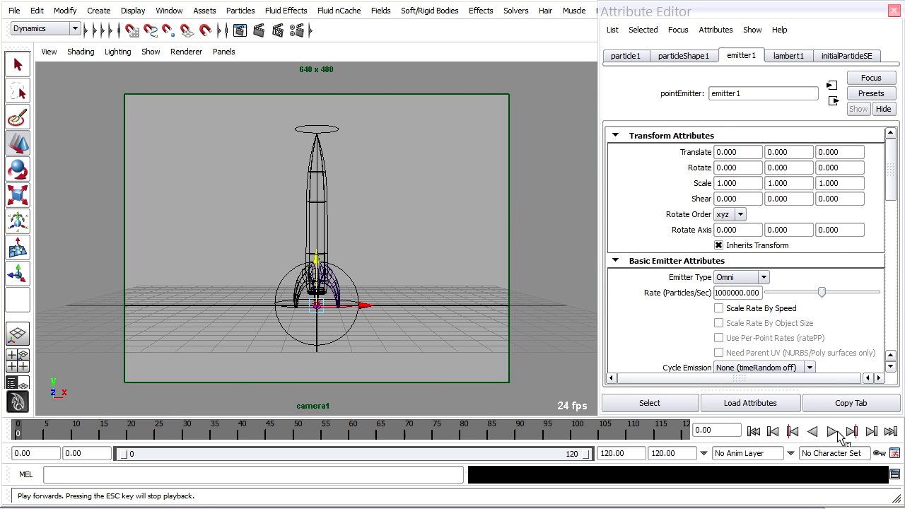
Replay the starfield emission several times, stopping near frame 15, then show particleShape1's 10000 count.
click(833, 432)
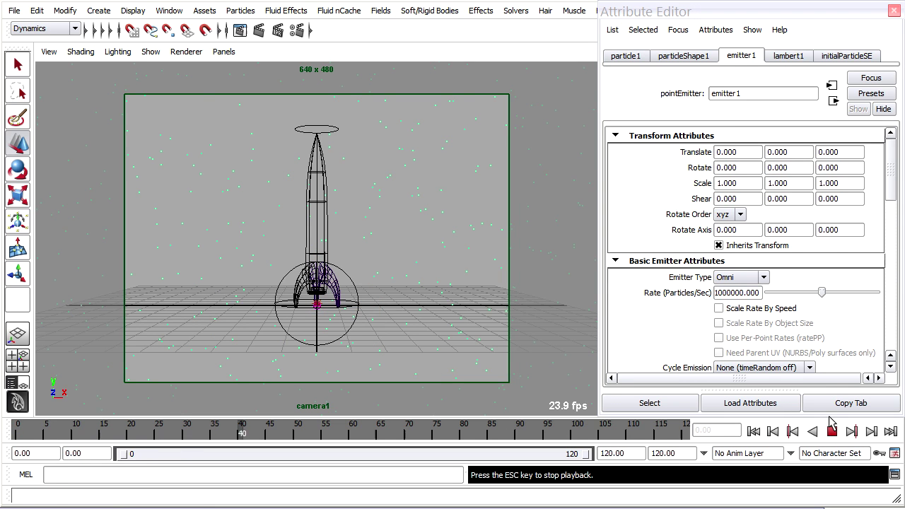
click(832, 430)
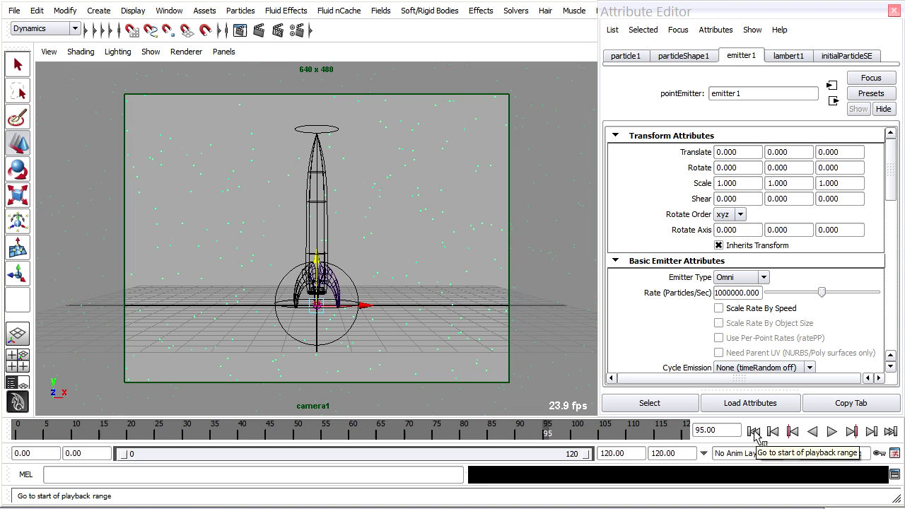
click(754, 432)
click(833, 432)
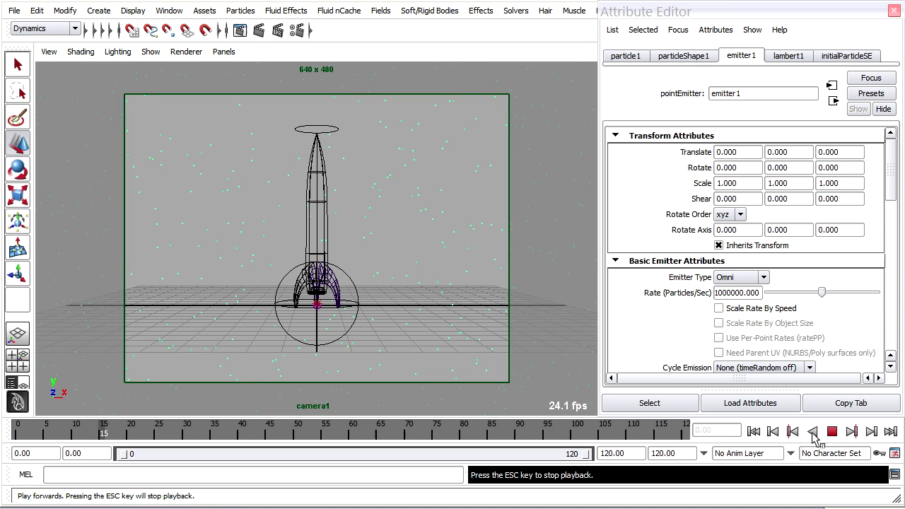
click(832, 431)
click(754, 432)
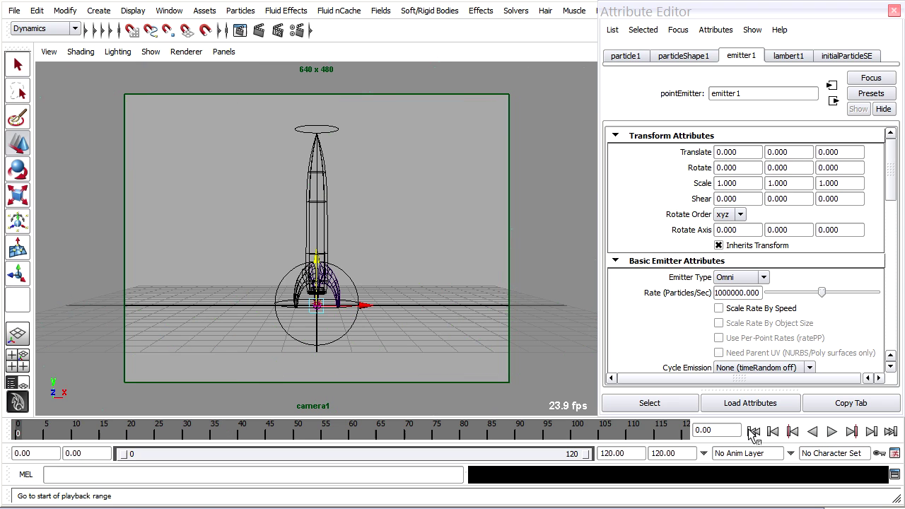
click(832, 431)
click(832, 432)
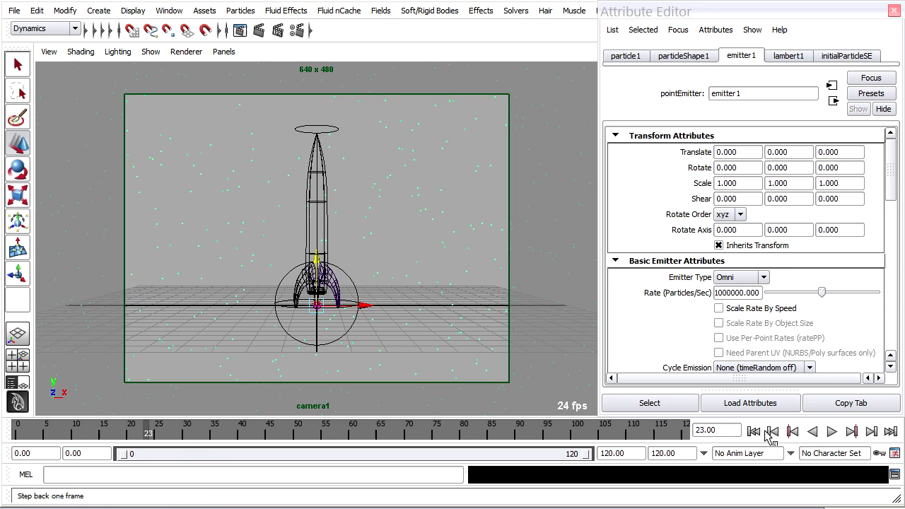
click(754, 432)
click(833, 431)
click(833, 432)
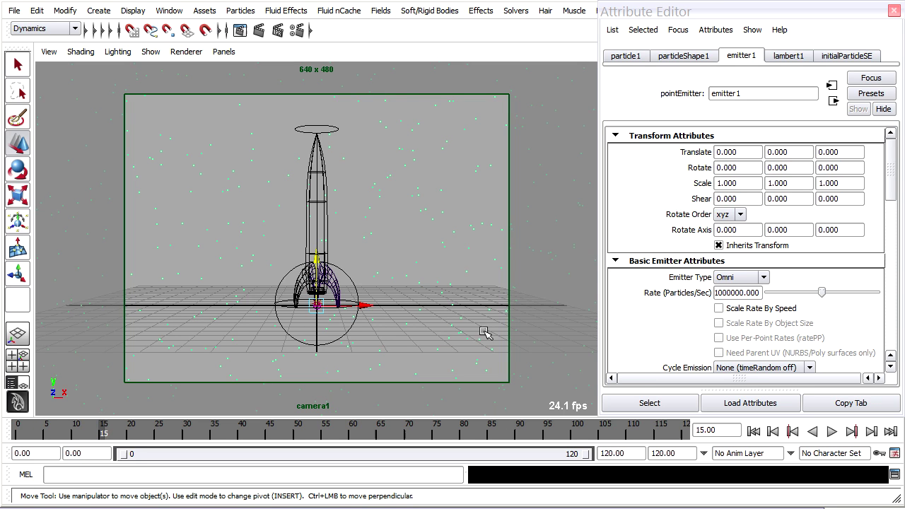
click(686, 57)
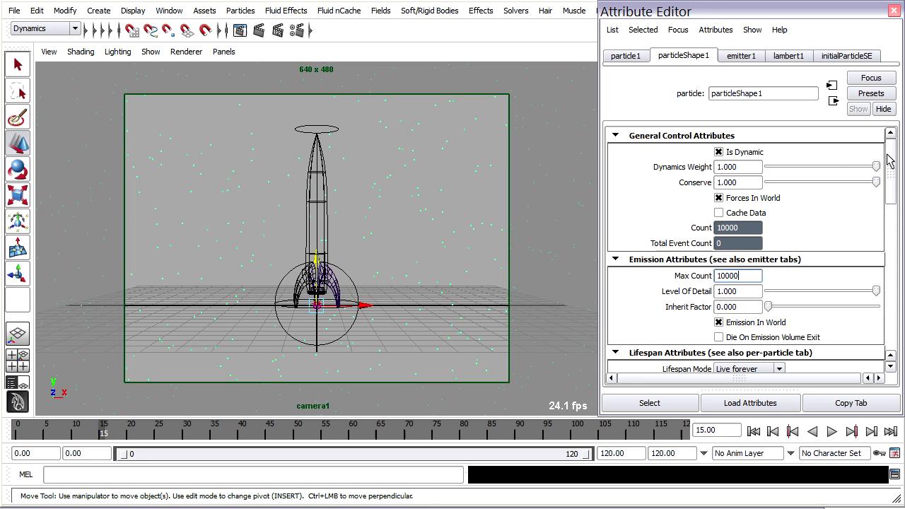
Expand Emission Random Stream Seeds and test emitter1 seed 65 with a replay.
drag(890, 161, 900, 220)
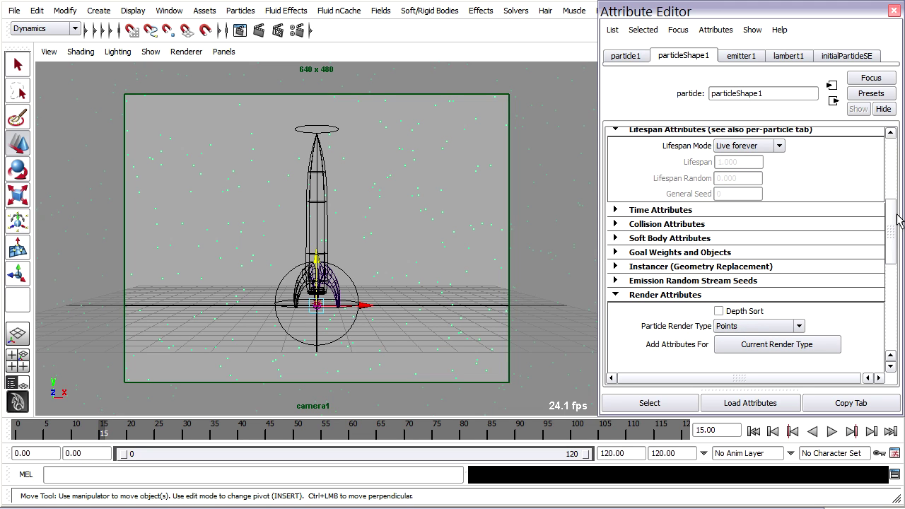
click(616, 281)
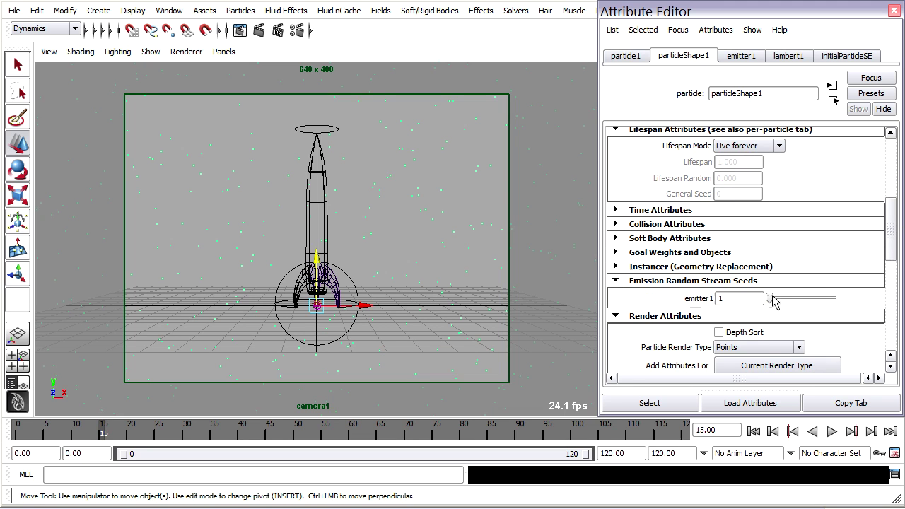
drag(769, 298, 818, 305)
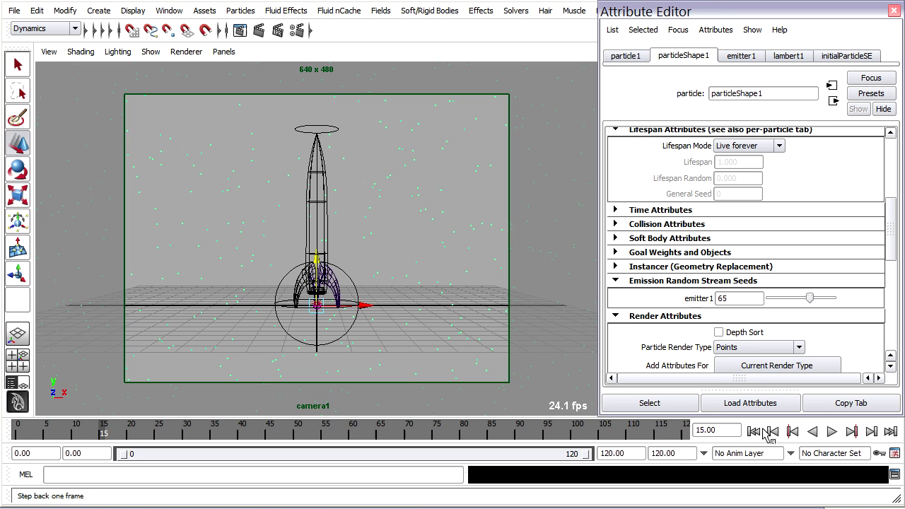
click(754, 431)
click(833, 432)
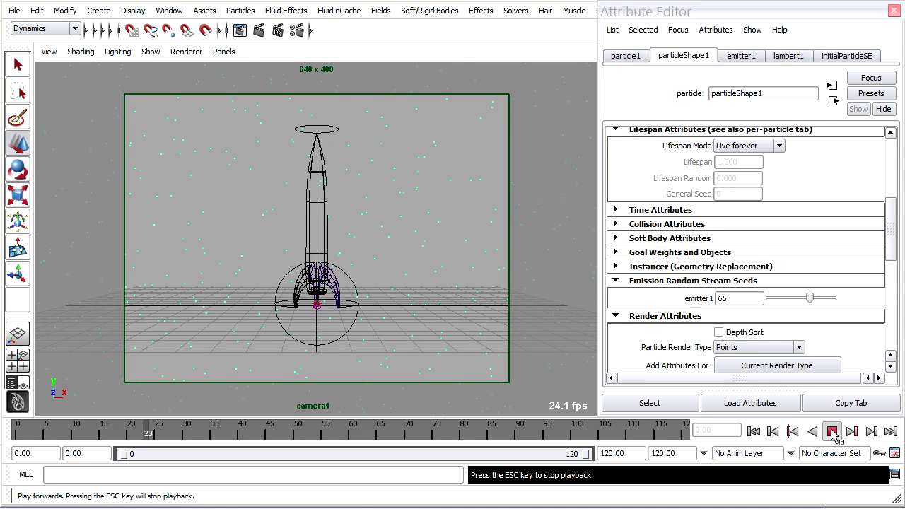
click(832, 431)
Lower emitter1's seed to 16 and replay the emission from the first frame.
drag(814, 305, 783, 305)
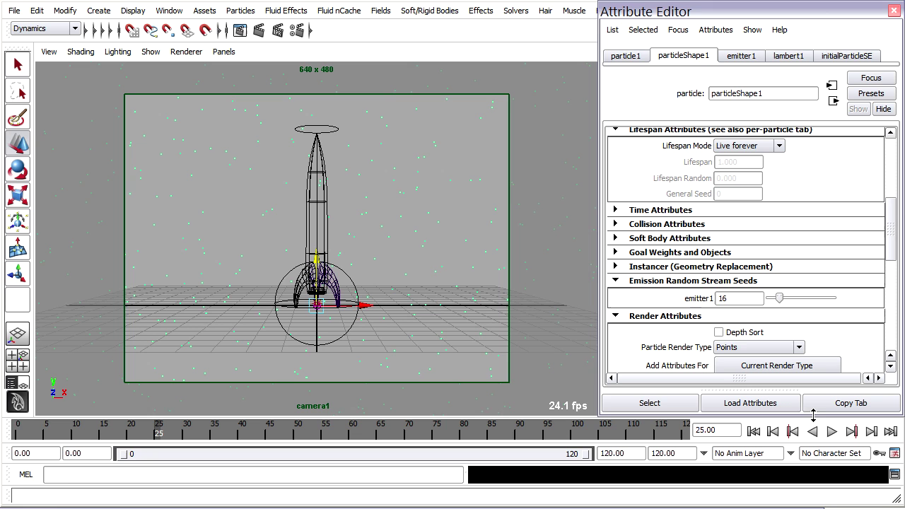
click(754, 431)
click(833, 431)
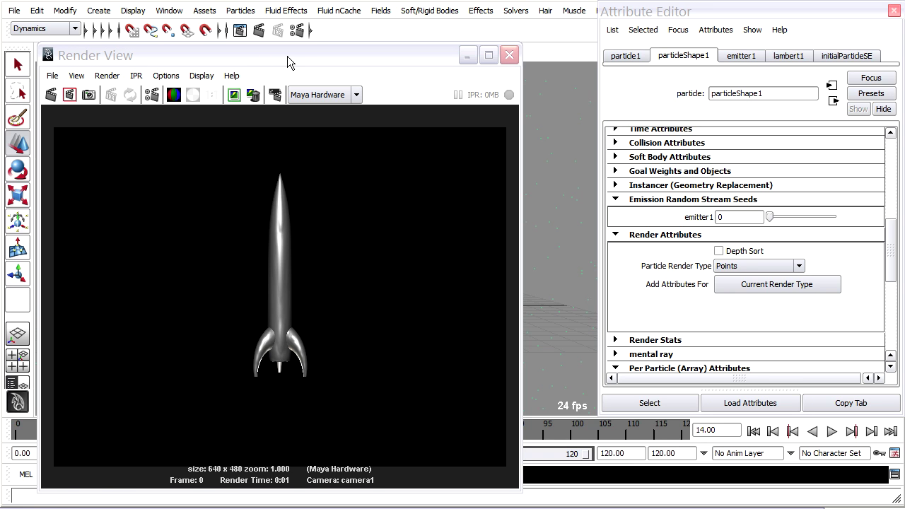
Render the starry frame in Render View with Maya Hardware and keep the image.
click(239, 32)
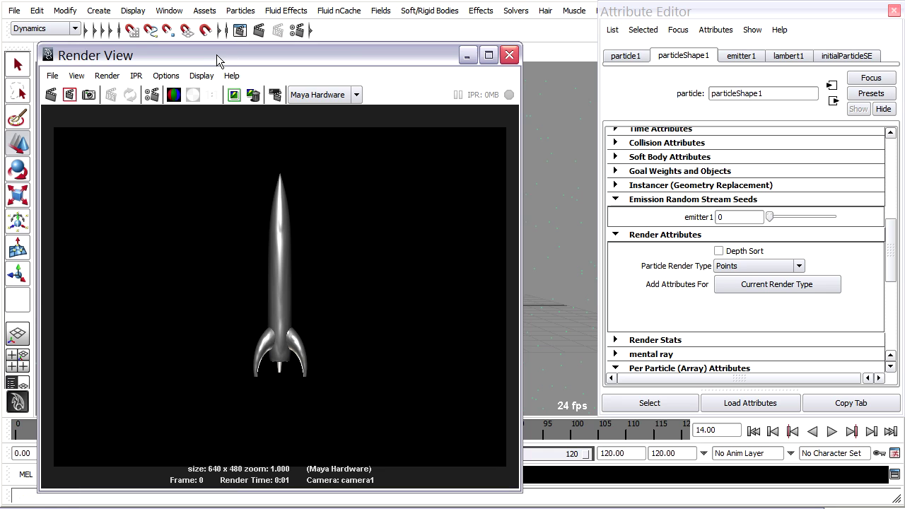
click(322, 95)
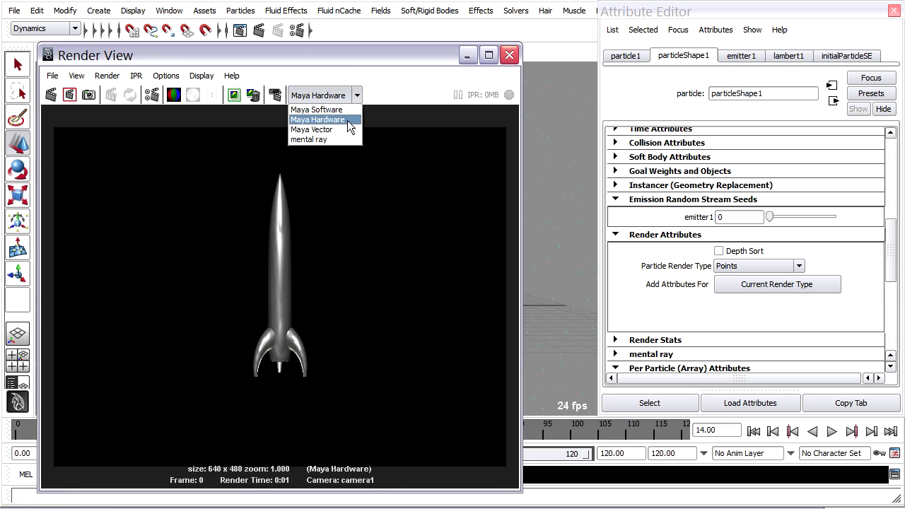
click(348, 122)
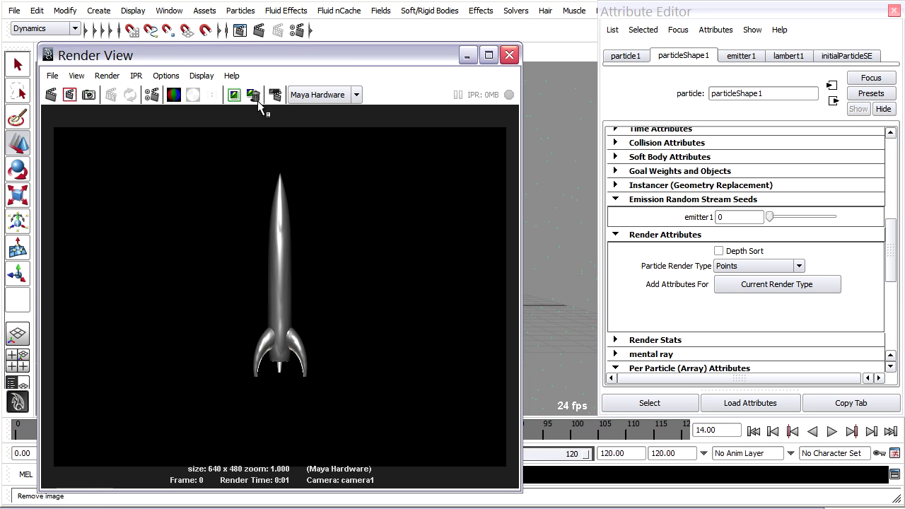
click(50, 97)
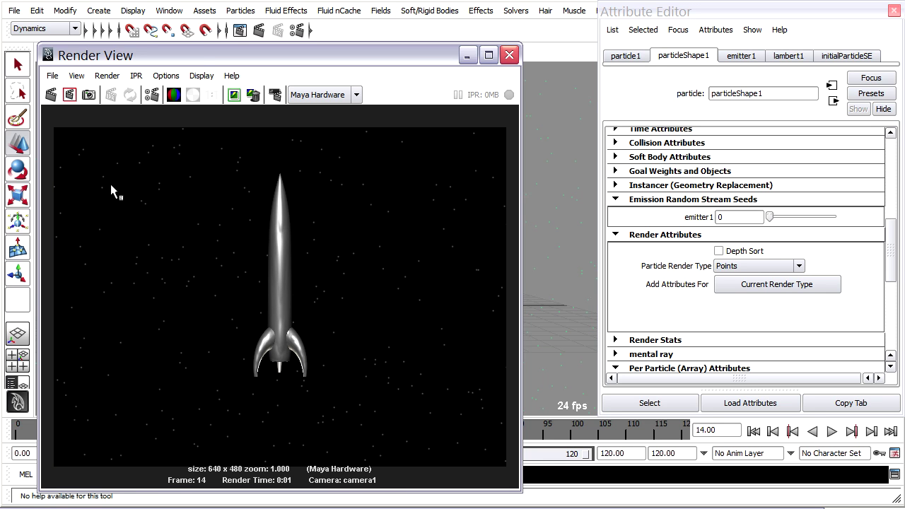
click(235, 96)
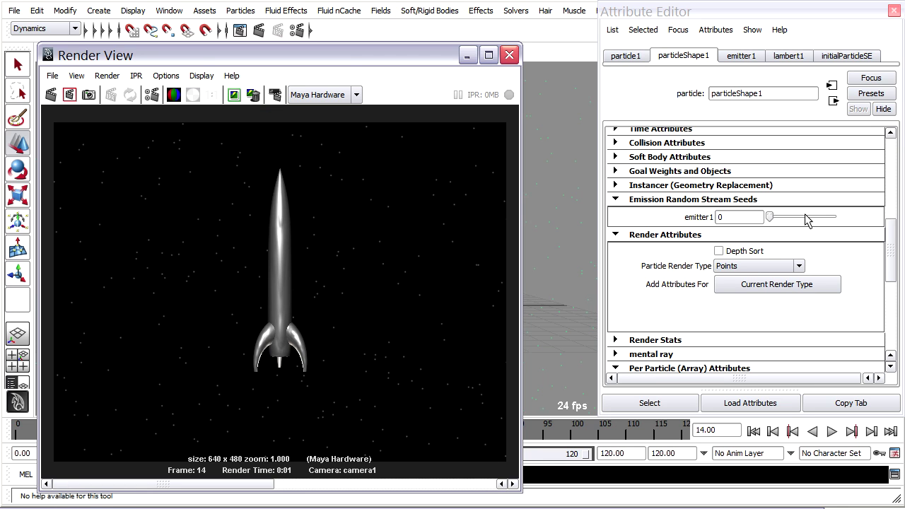
Set emitter1's seed to 47, re-render at frame 32 to compare, and close Render View.
drag(770, 217, 800, 217)
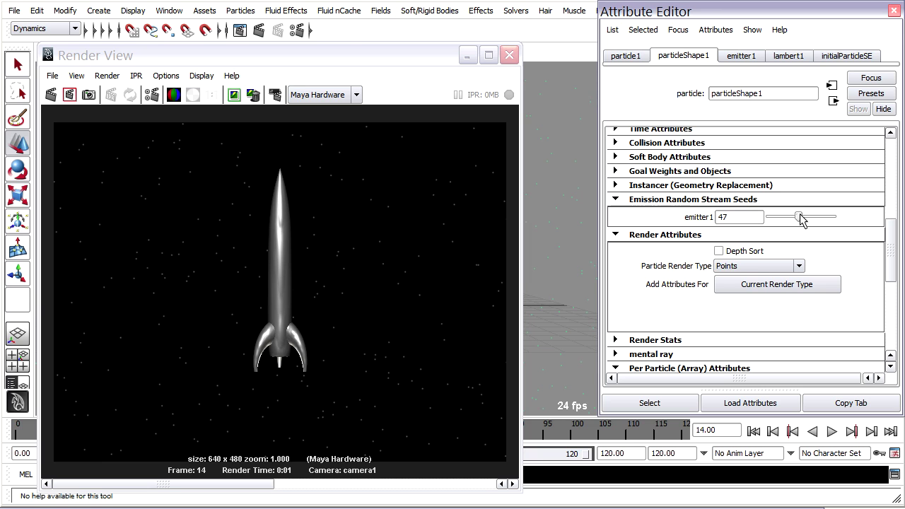
click(754, 431)
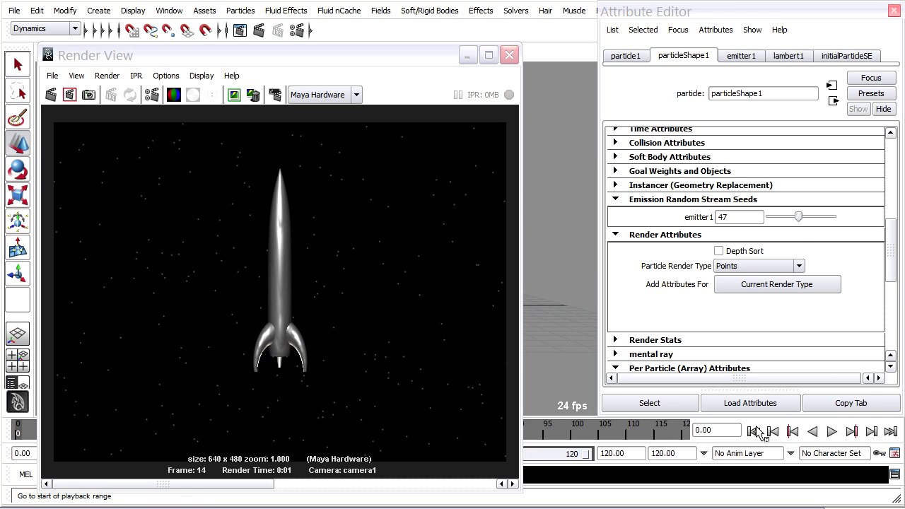
click(833, 432)
click(833, 432)
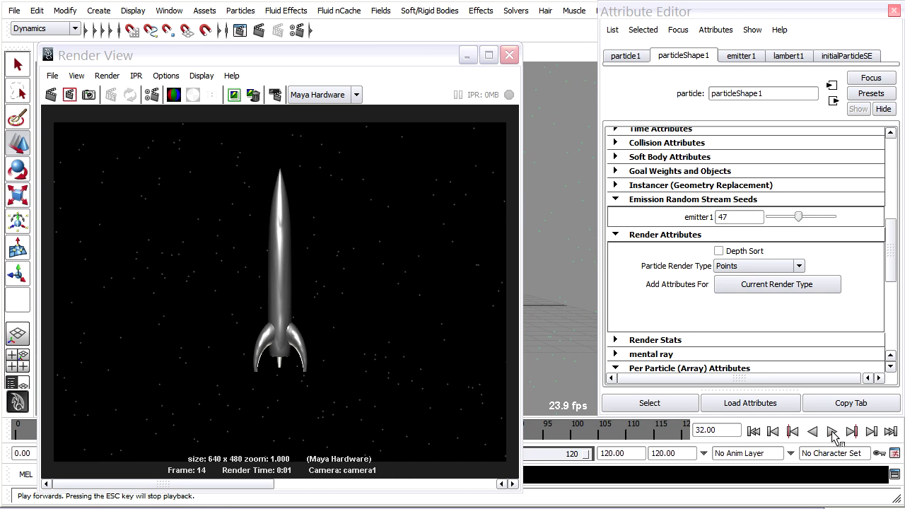
click(52, 95)
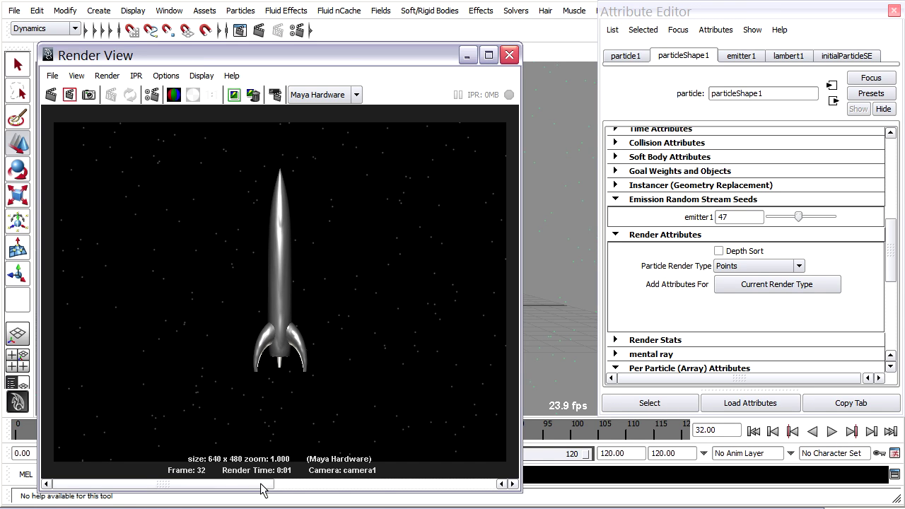
drag(233, 486, 192, 476)
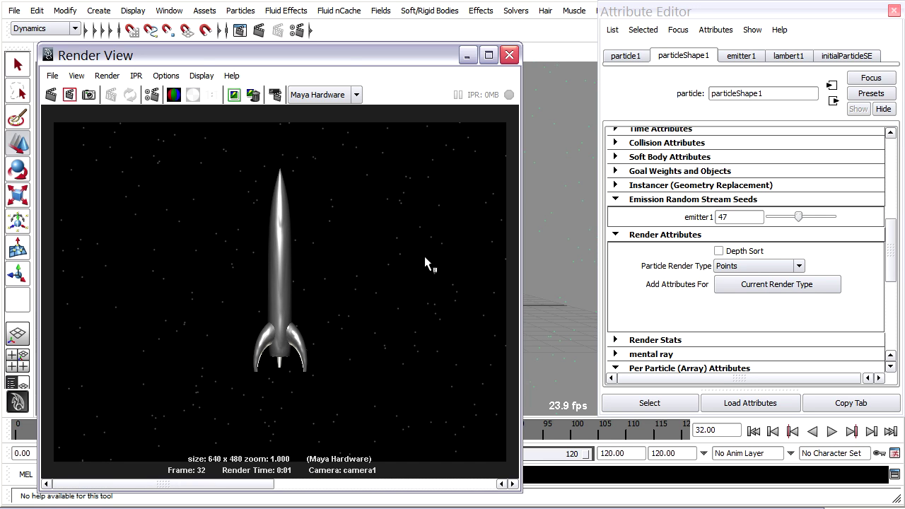
click(510, 55)
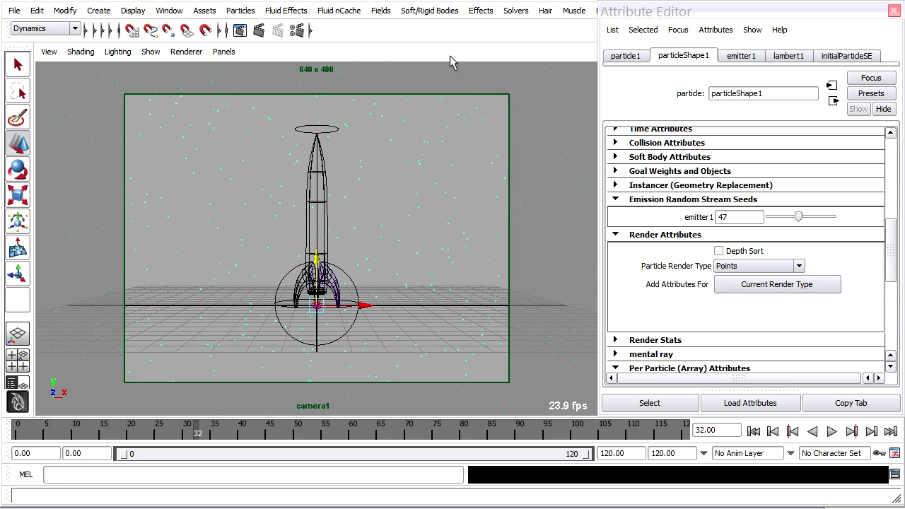
Begin Save Scene As in the scenes folder, trimming fluids_rocket_start.ma to fluids_rocket_.ma.
click(14, 11)
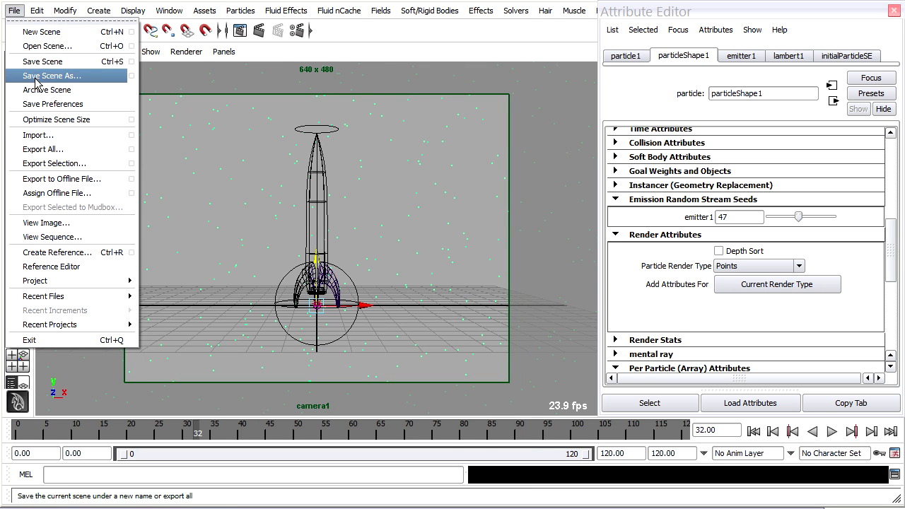
click(37, 78)
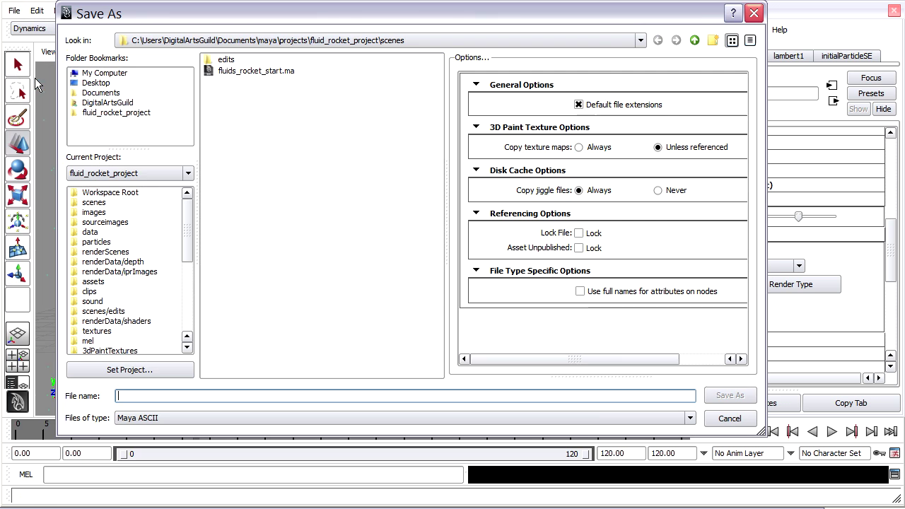
click(280, 73)
click(186, 398)
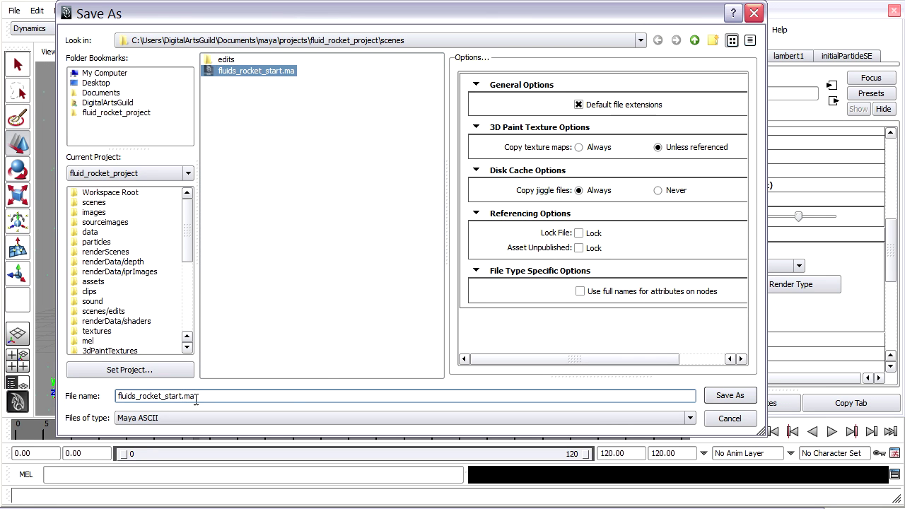
key(BackSpace)
key(BackSpace)
key(BackSpace)
key(BackSpace)
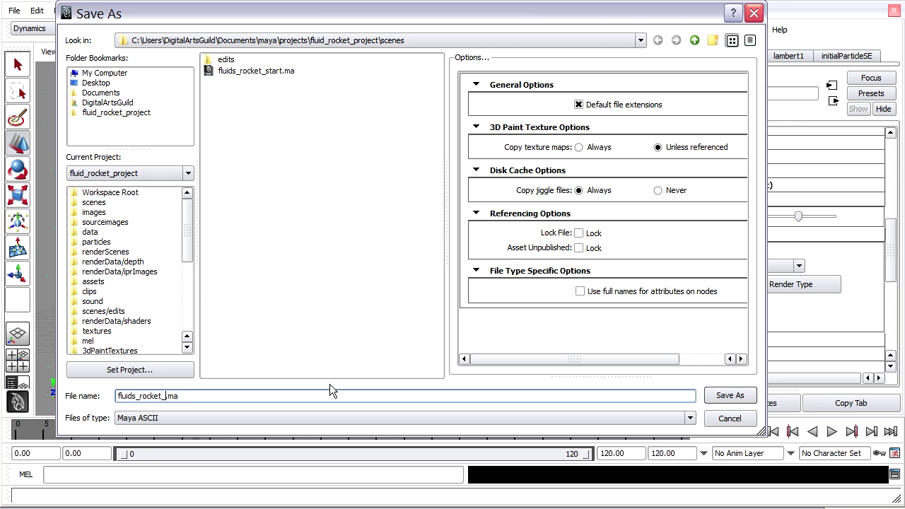